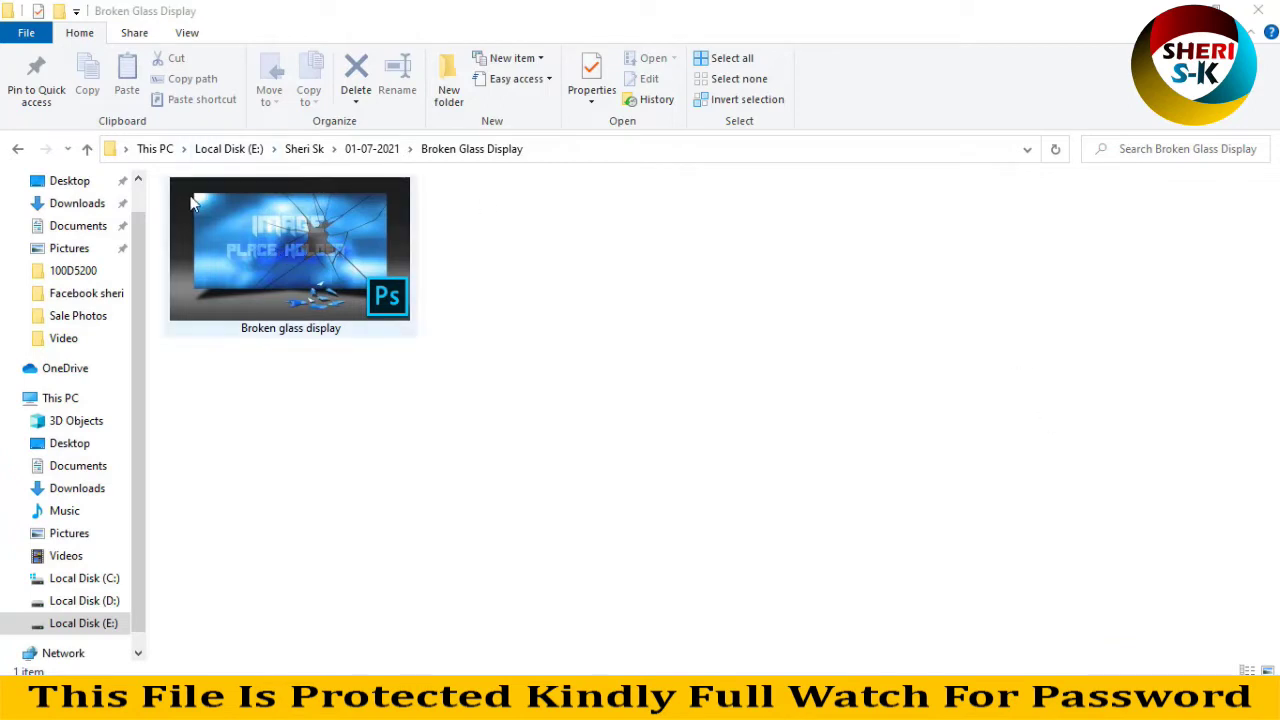
- Drag the 'Broken glass display' PSD from File Explorer onto Photoshop to open it
click(412, 328)
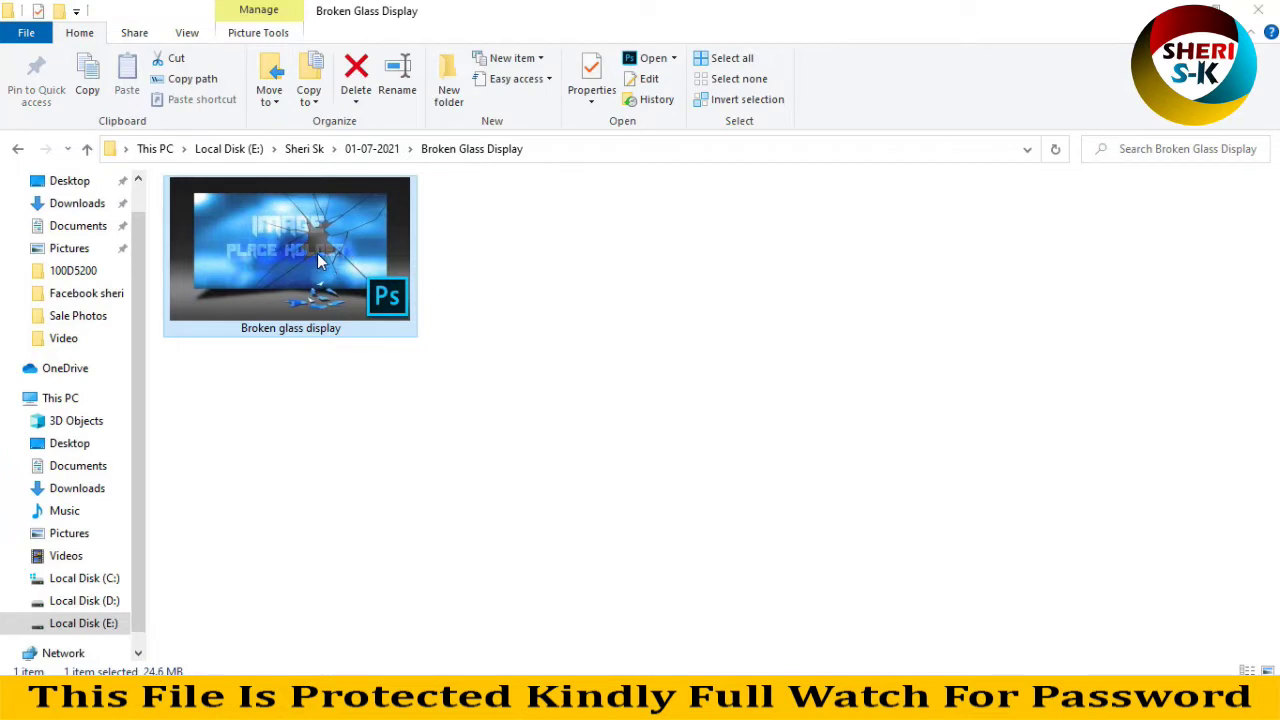
drag(307, 237, 401, 93)
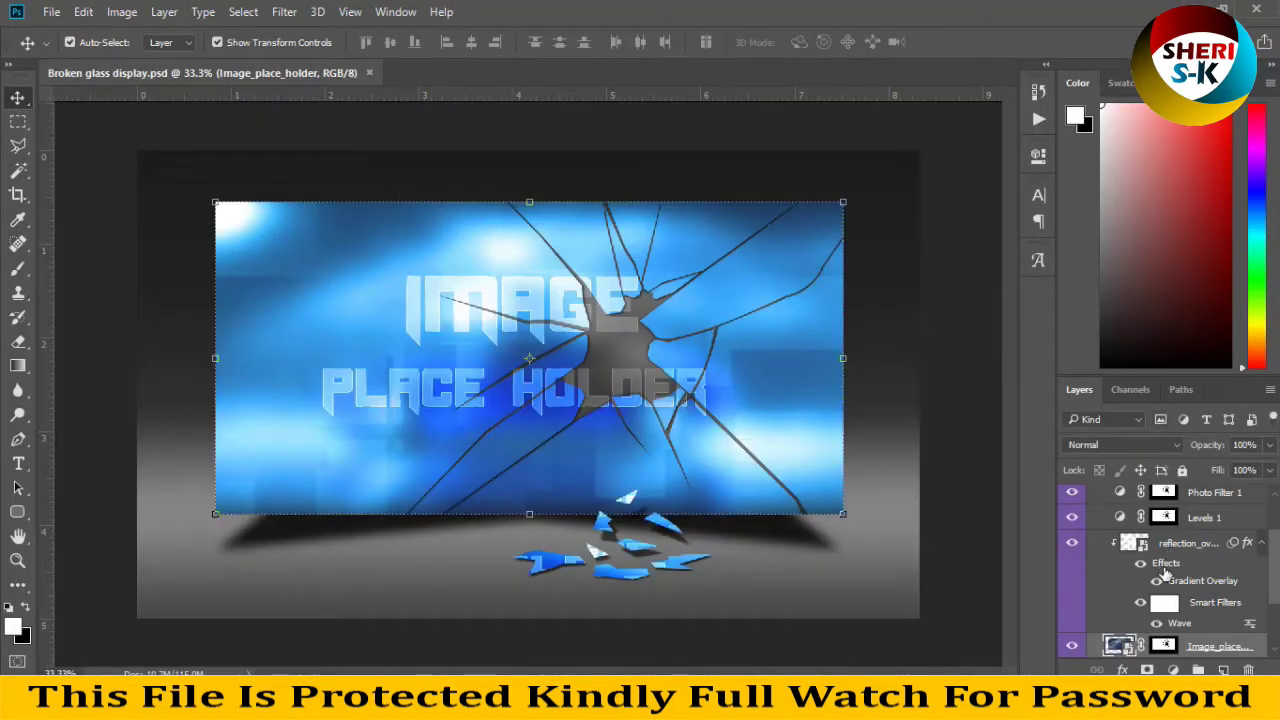
- Collapse display_area, select falling_particle, black&white, shadows and backgrounds in turn, and expand backgrounds
scroll(1165, 572, up, 3)
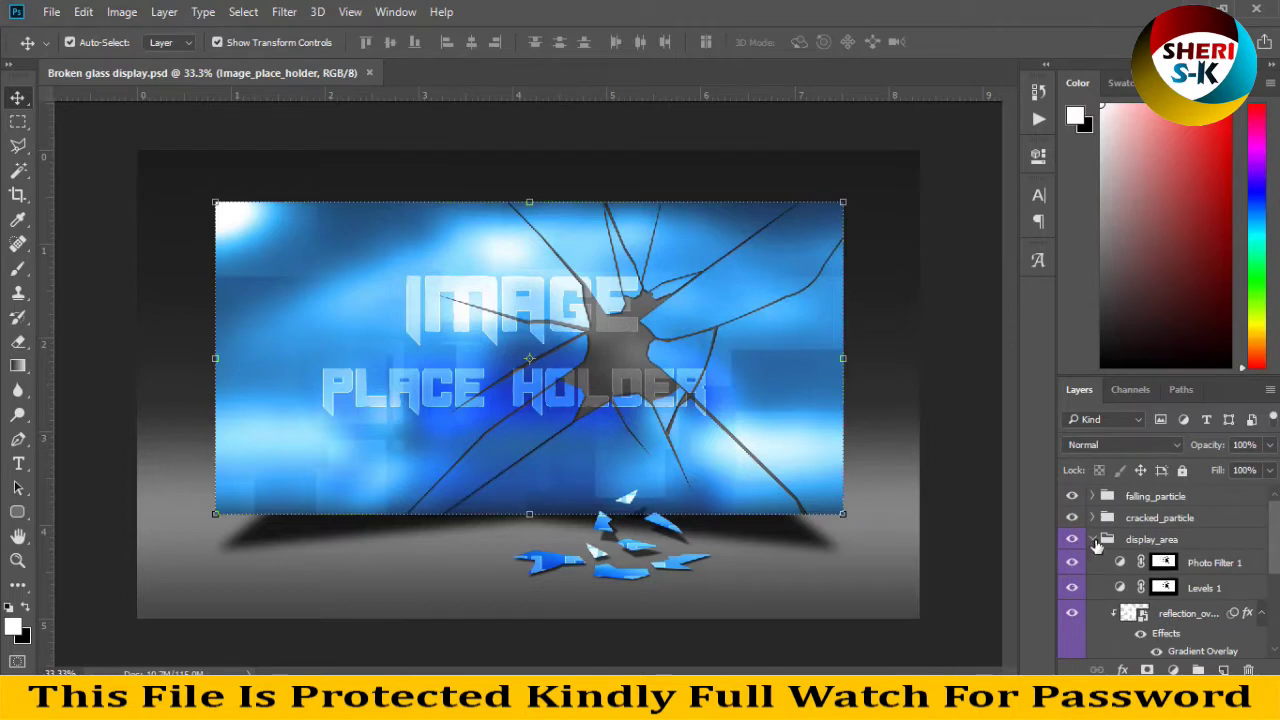
click(1094, 540)
click(1168, 500)
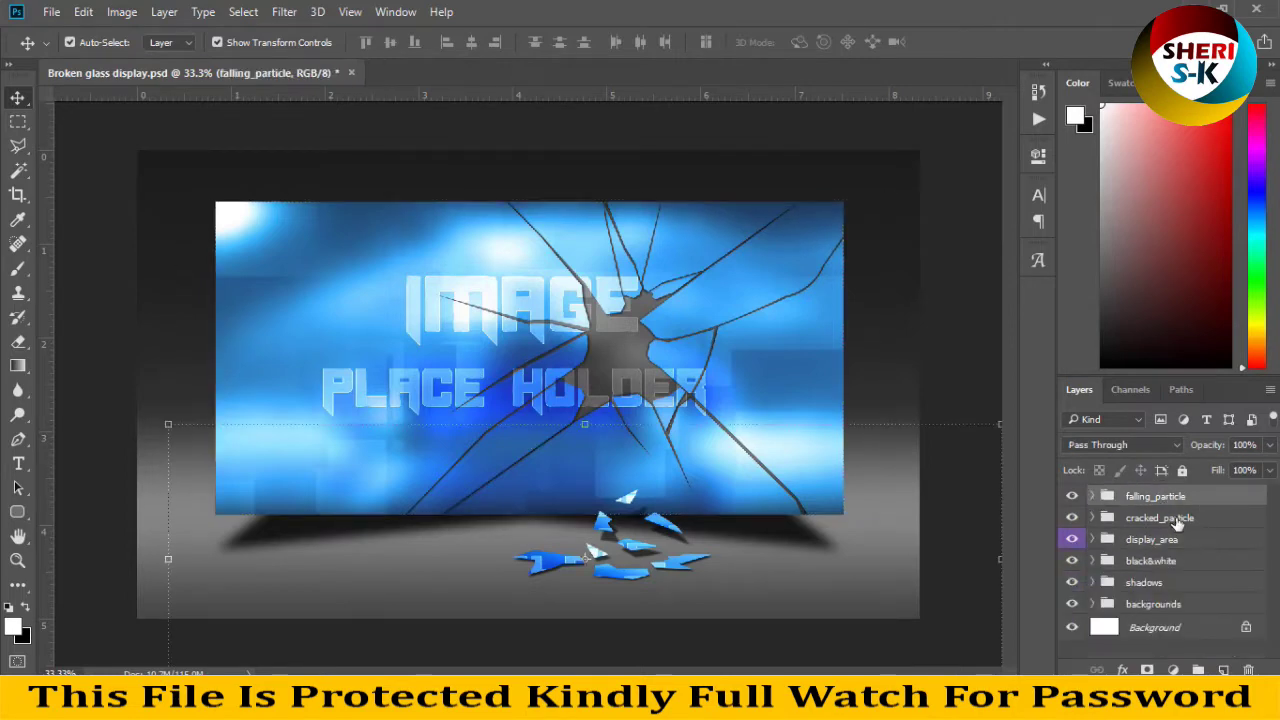
click(1180, 541)
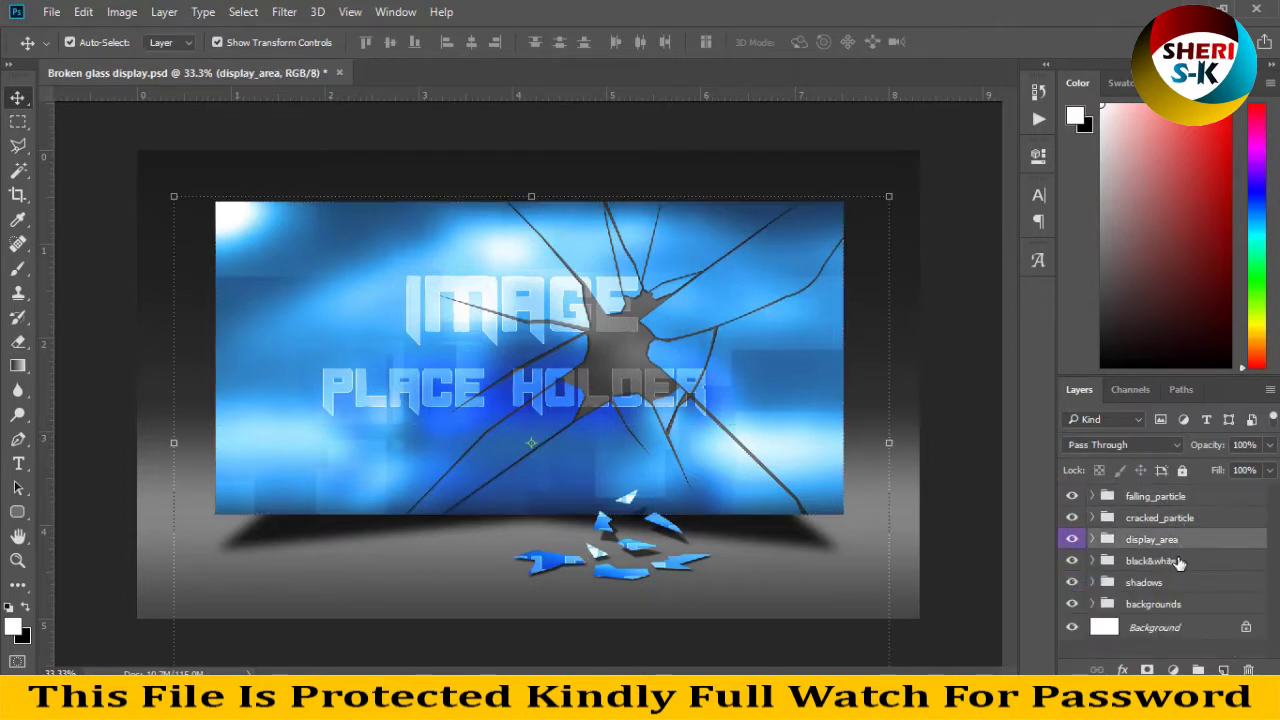
click(1180, 568)
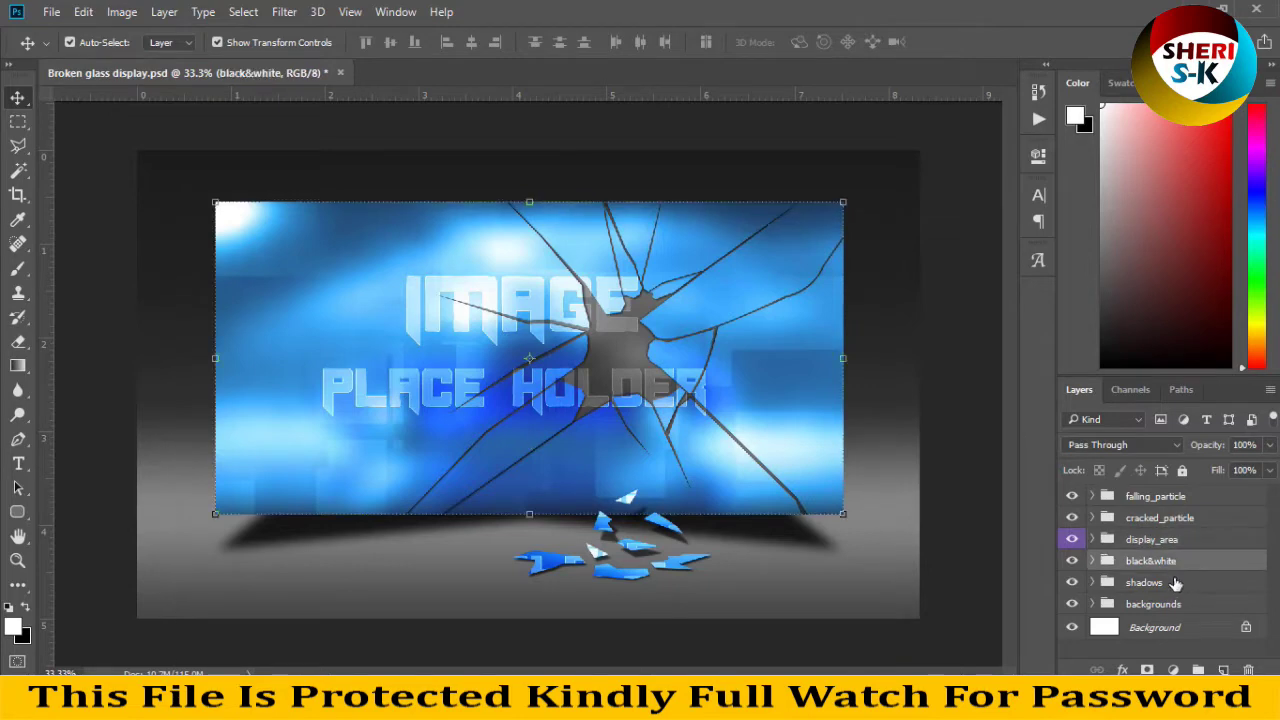
click(1176, 584)
click(1178, 606)
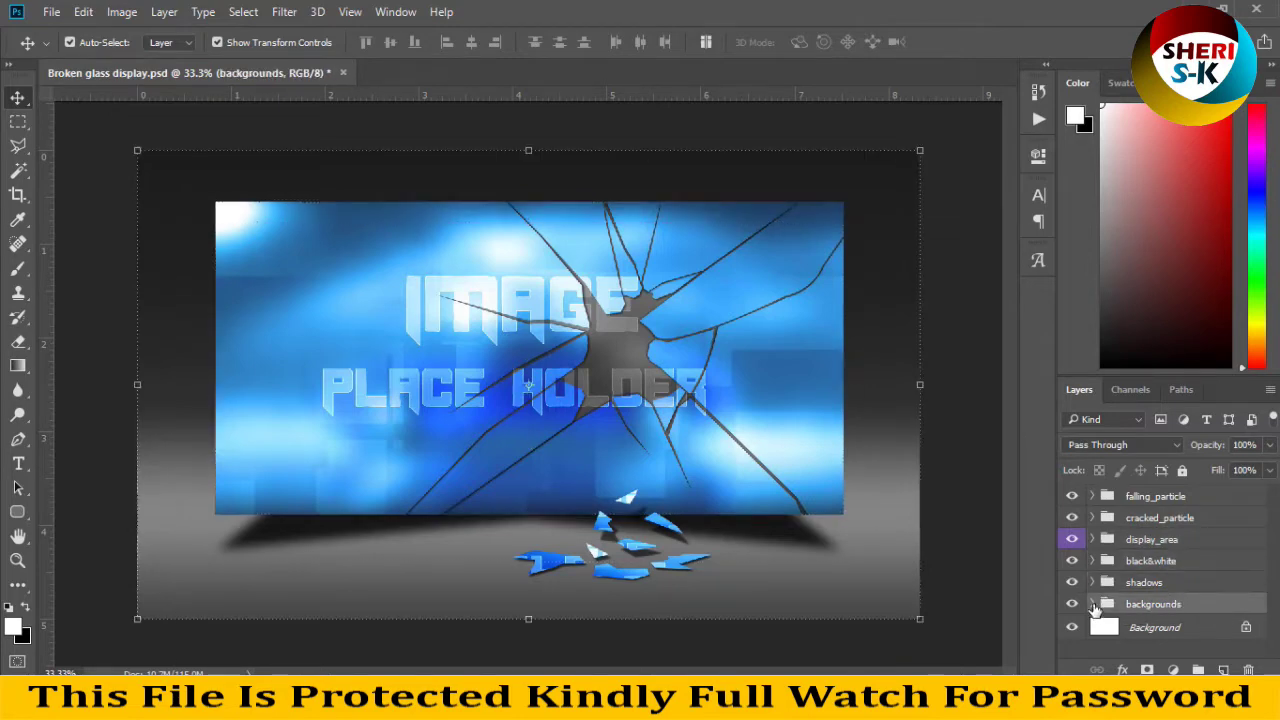
click(1093, 605)
- Toggle the background2 layer's visibility and select the background layer
scroll(1124, 607, down, 3)
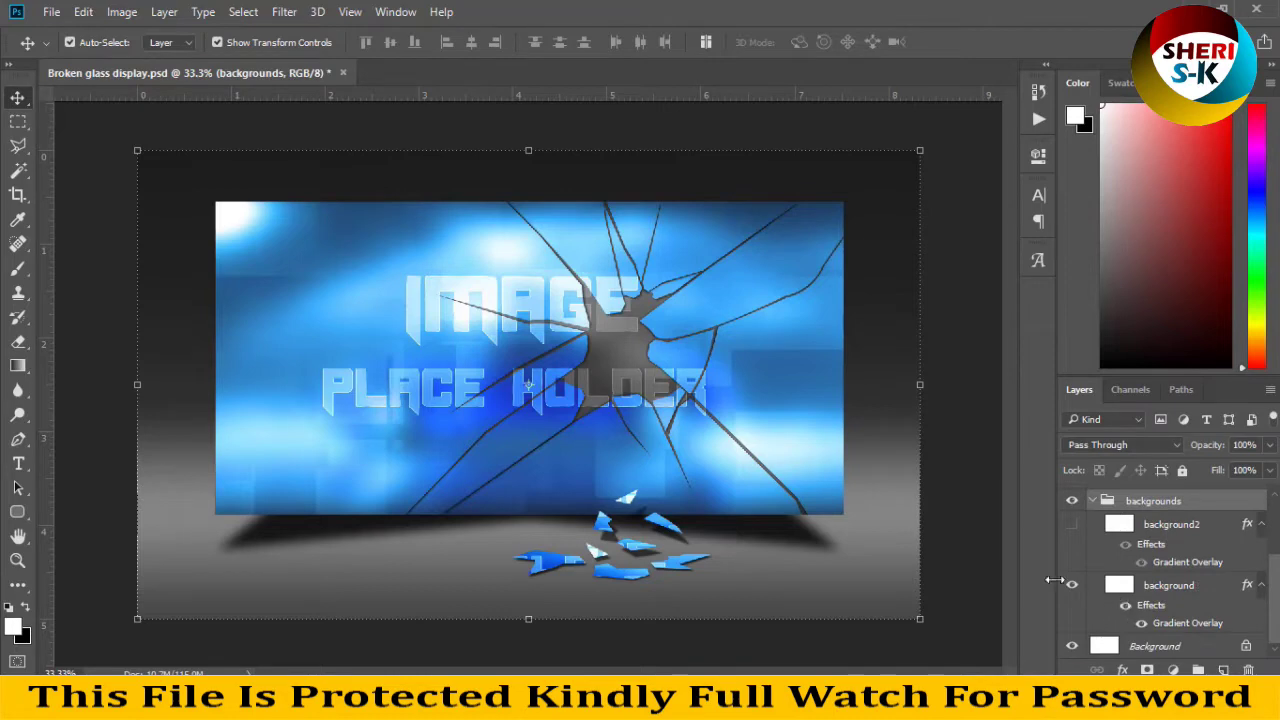
click(1072, 585)
click(1072, 524)
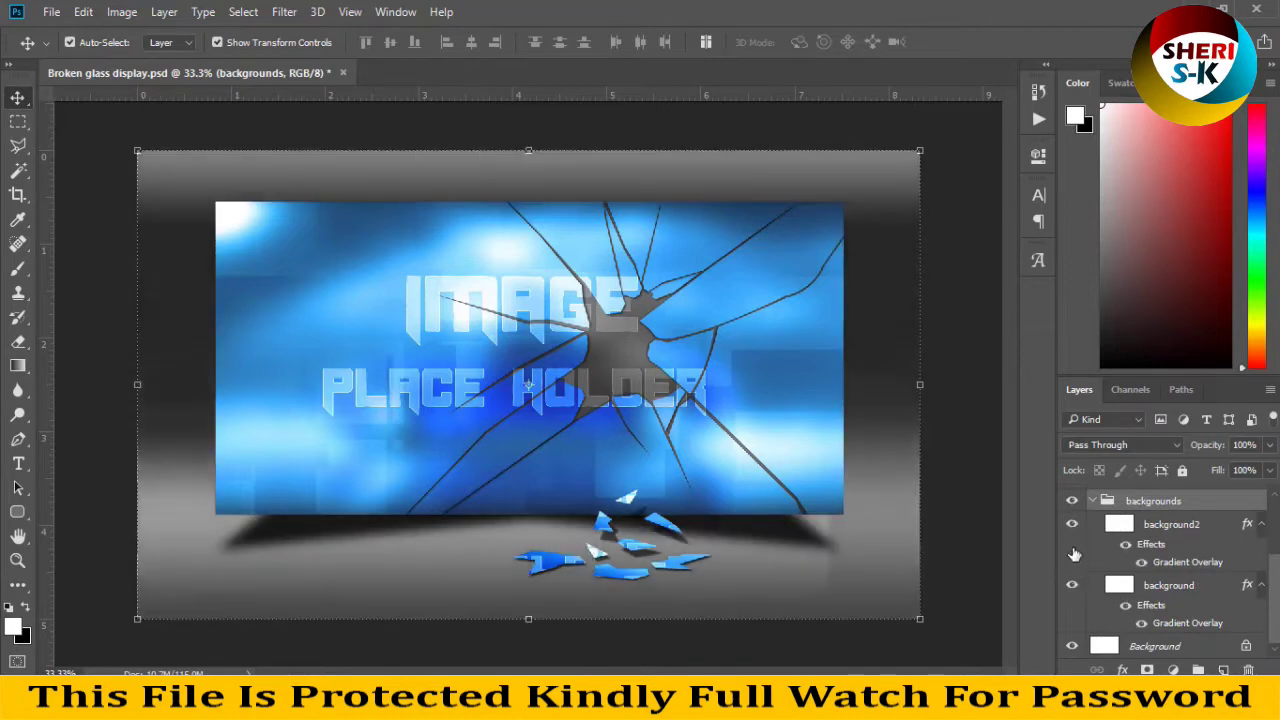
click(1072, 524)
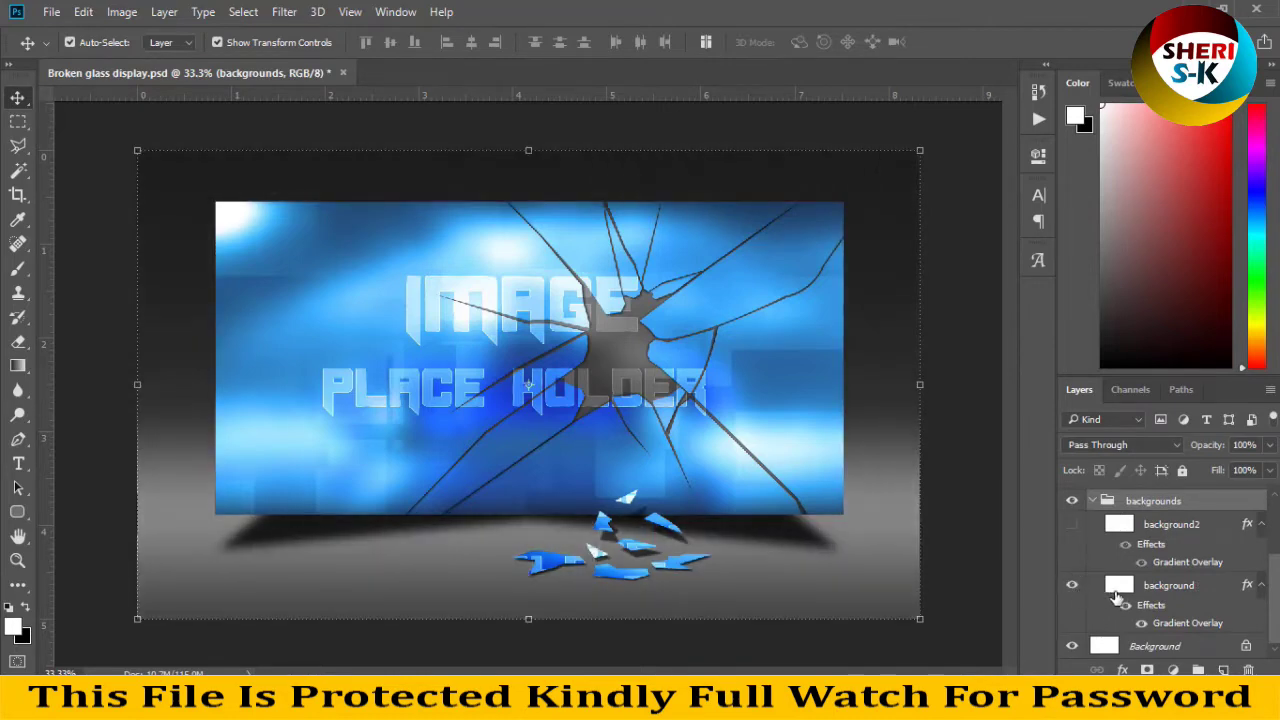
click(1130, 592)
click(1122, 669)
key(Escape)
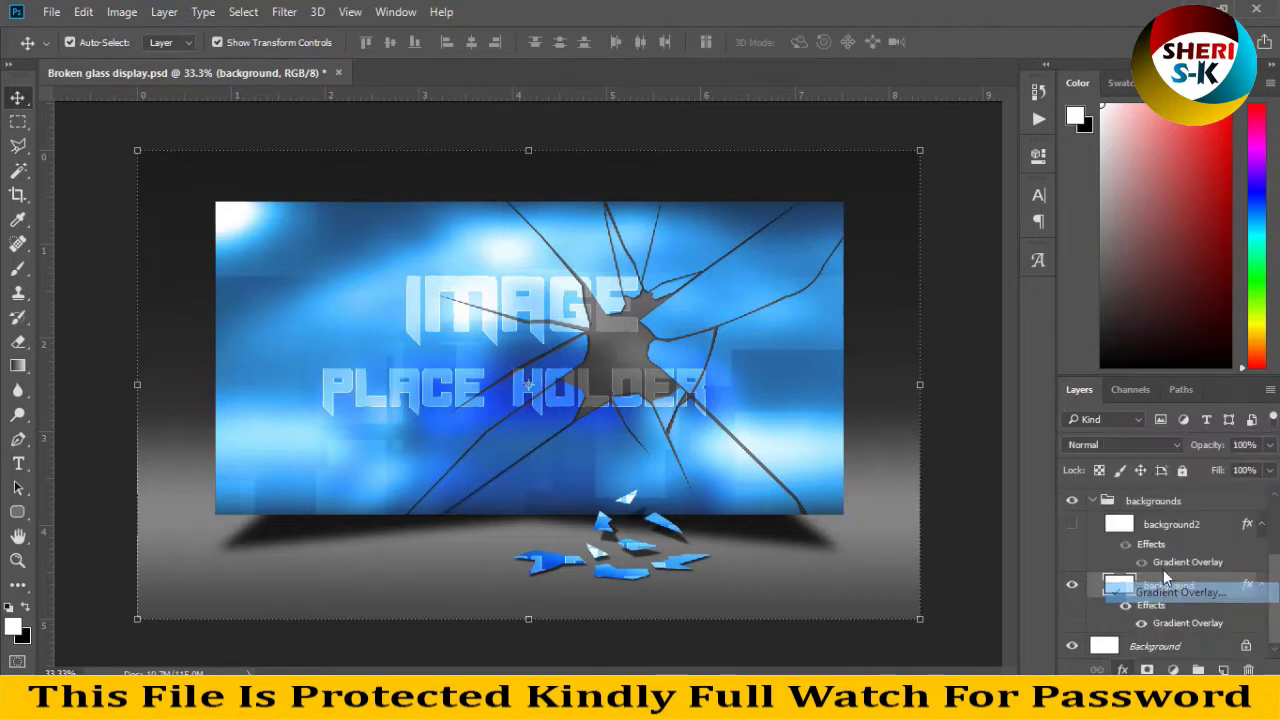
- Set the background layer's Gradient Overlay to a dark navy-to-black preset
double_click(1187, 623)
drag(709, 122, 1213, 134)
click(1201, 239)
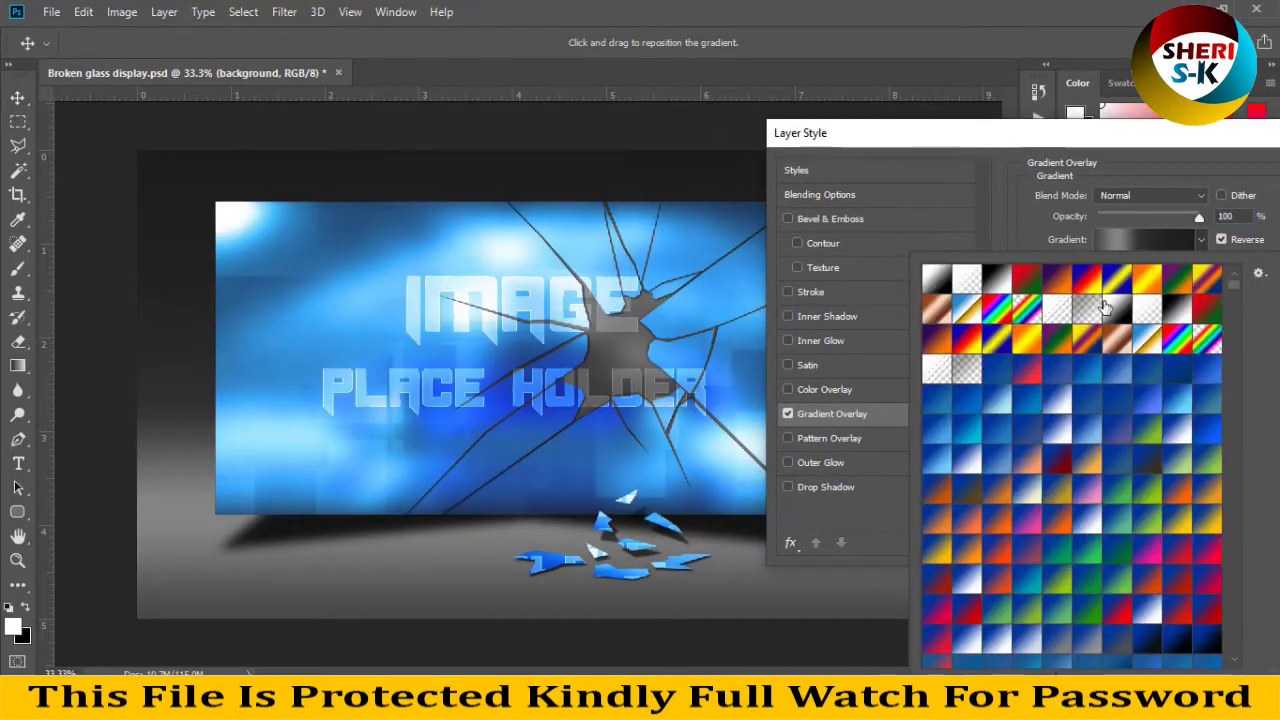
click(1090, 284)
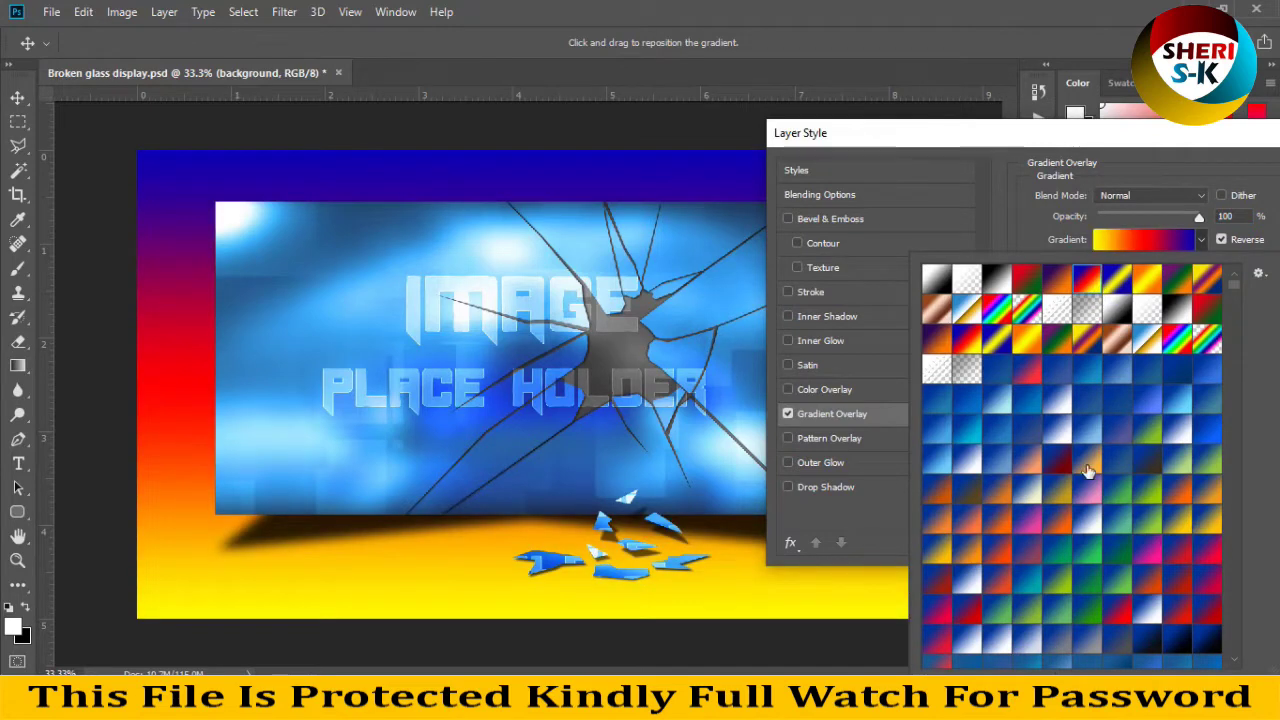
click(1054, 463)
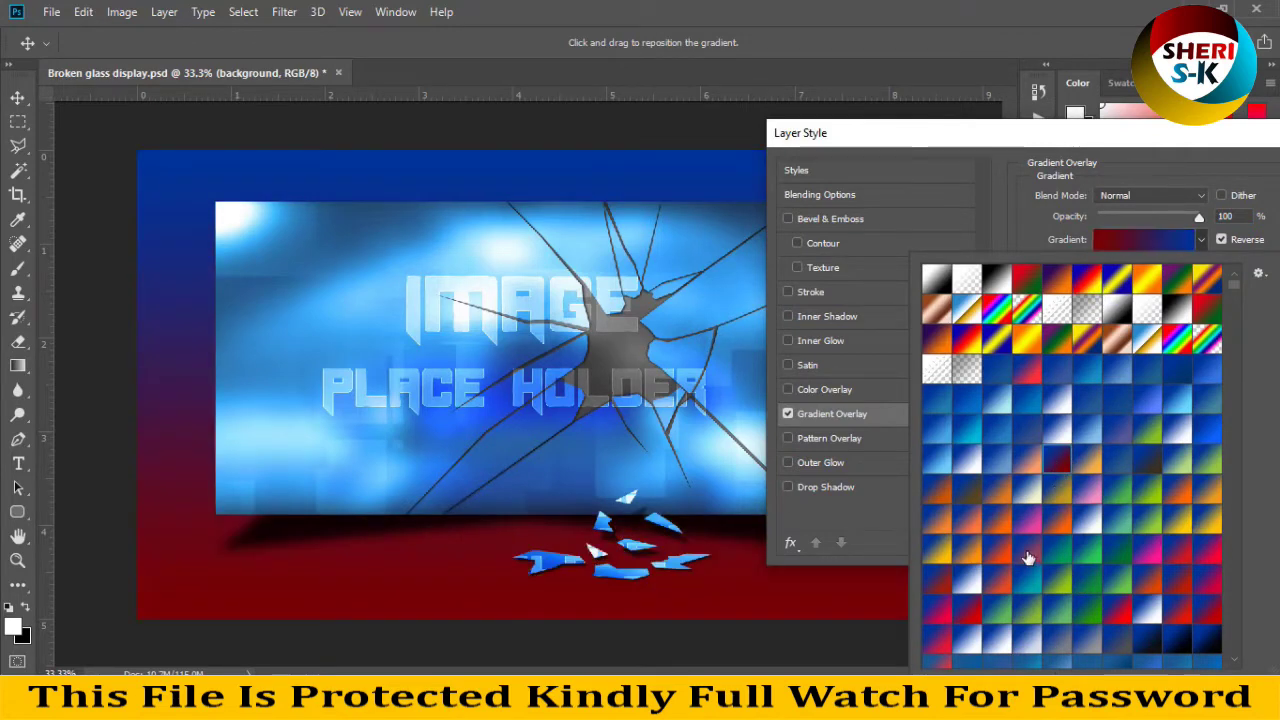
scroll(1028, 557, down, 3)
click(1152, 533)
click(1200, 535)
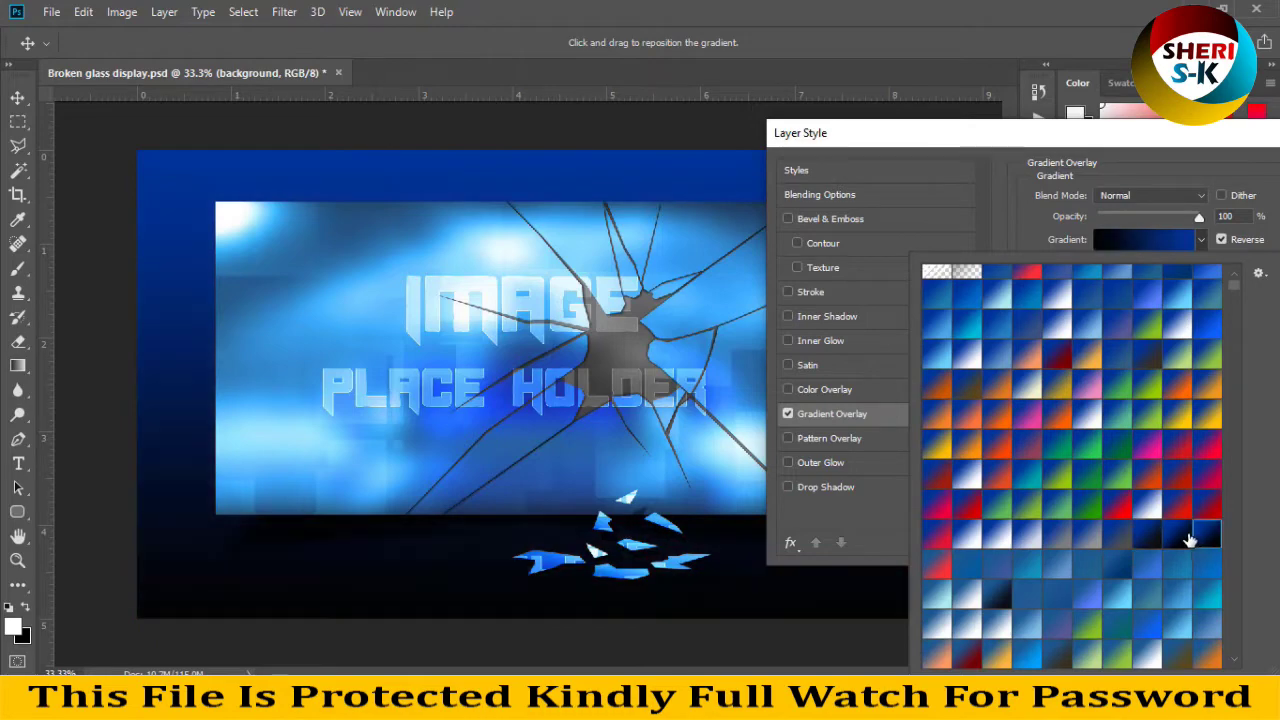
mouse_move(1172, 141)
mouse_down()
mouse_move(737, 423)
mouse_move(1246, 115)
mouse_move(1034, 6)
mouse_move(865, 167)
mouse_up()
- Confirm the dark blue Gradient Overlay and collapse the backgrounds group
click(1122, 203)
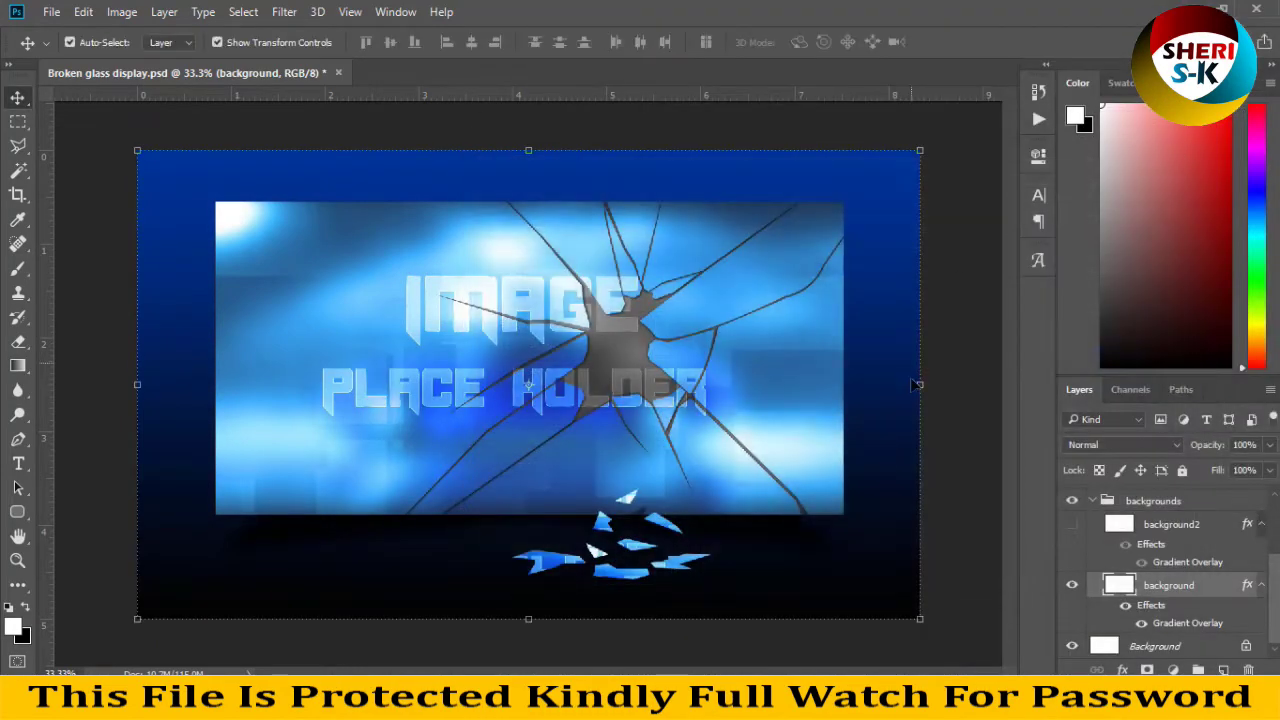
scroll(1097, 578, up, 1)
scroll(1096, 570, up, 3)
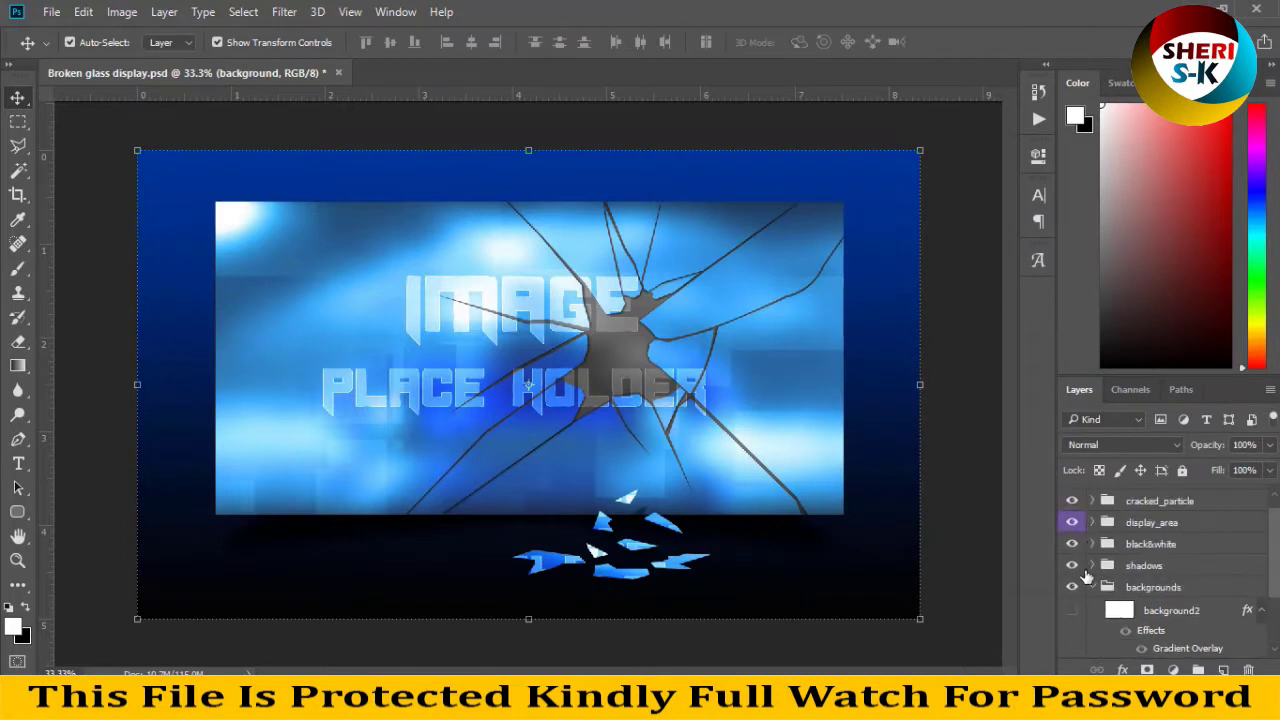
click(1092, 588)
- Toggle the shadows and display_area groups to compare, and expand display_area
click(1127, 584)
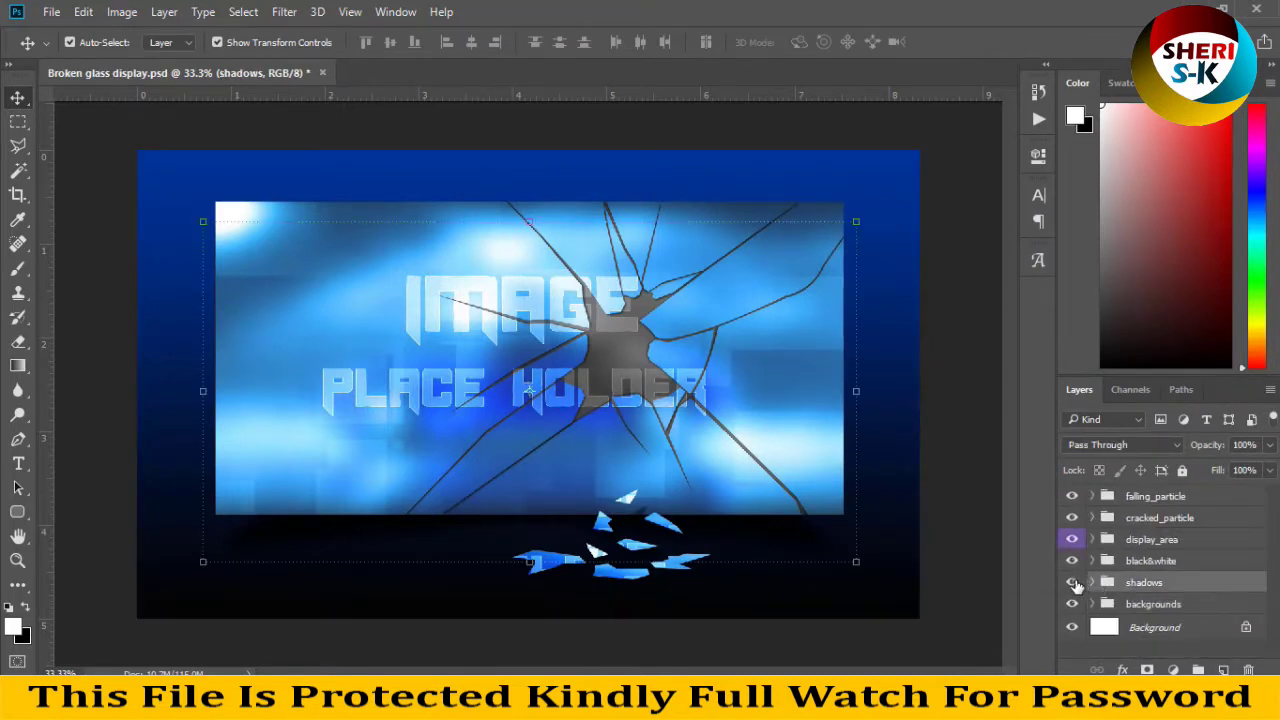
click(1072, 582)
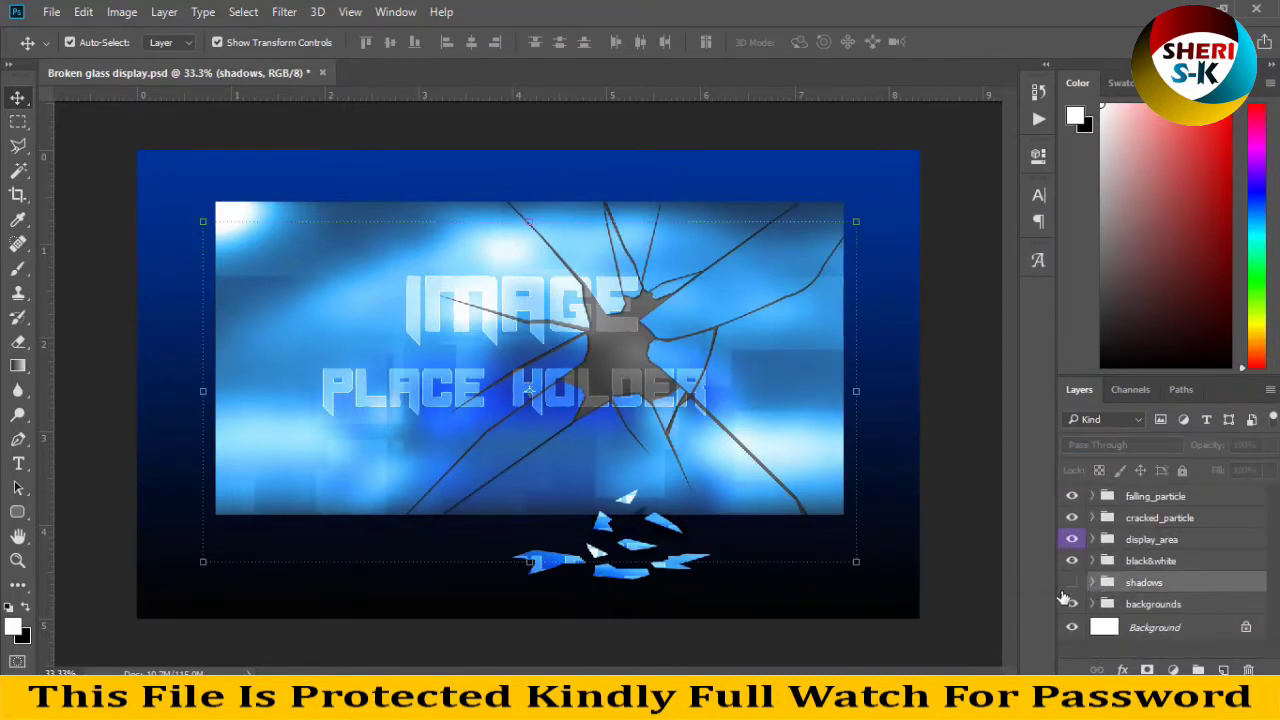
click(1130, 561)
click(1072, 579)
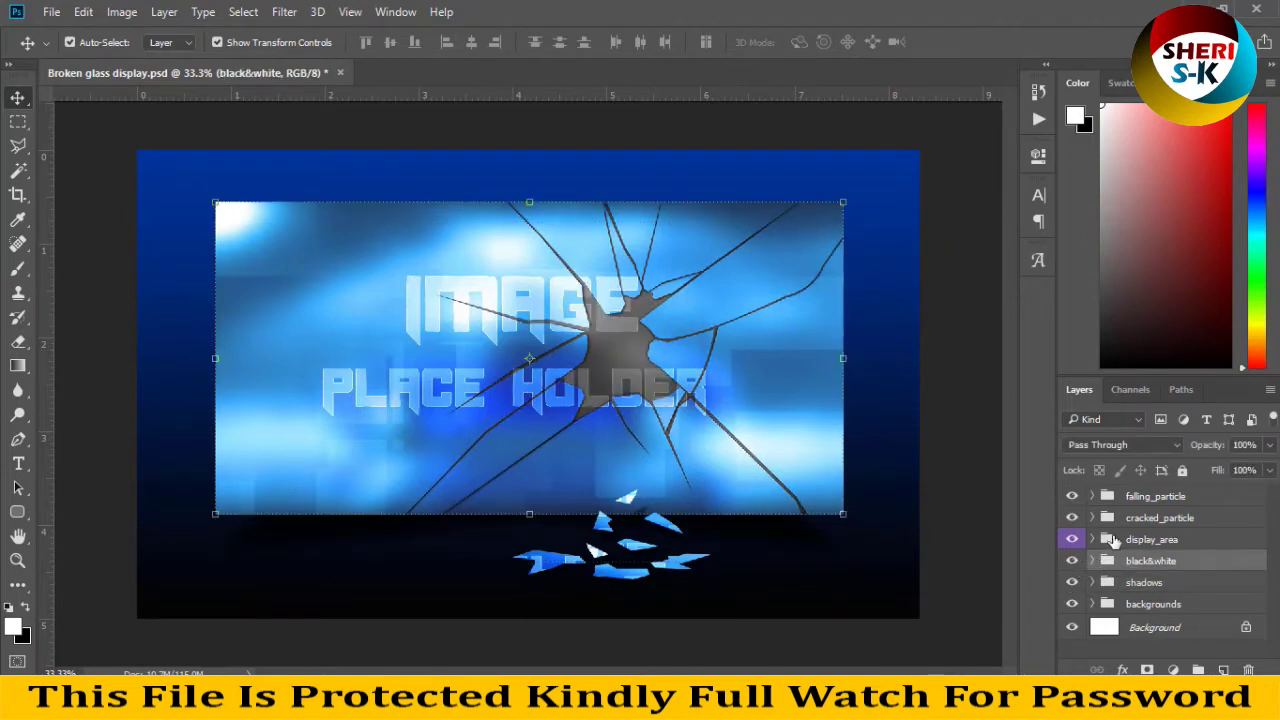
click(1089, 540)
click(1071, 540)
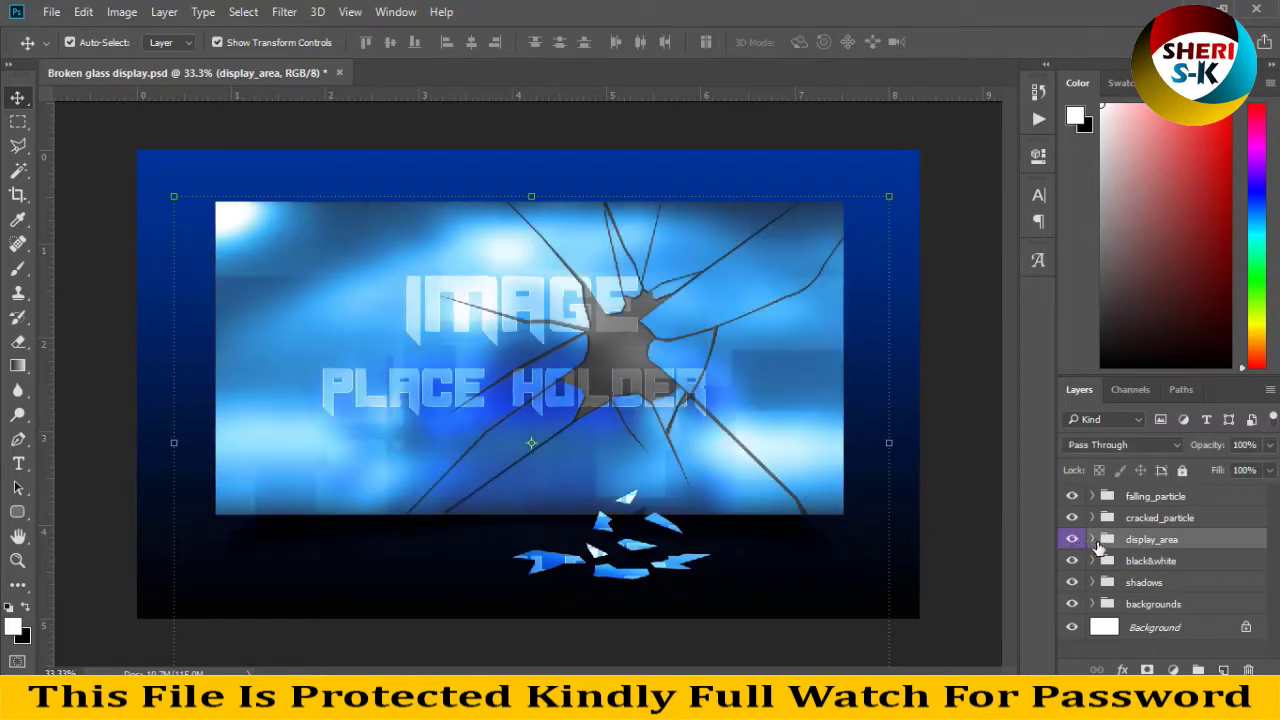
click(1093, 540)
- Show the reflection_overlay layer and briefly toggle Image_place_holder's visibility
scroll(1097, 565, down, 1)
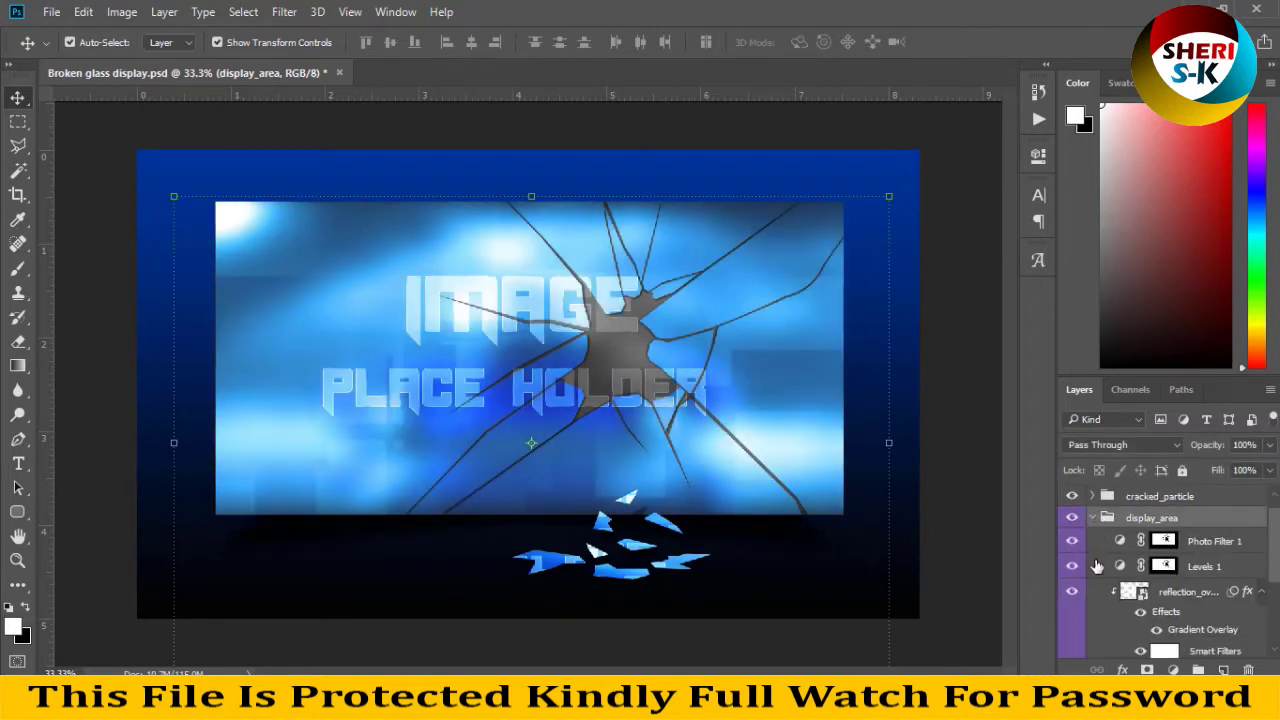
scroll(1080, 590, down, 1)
click(1075, 594)
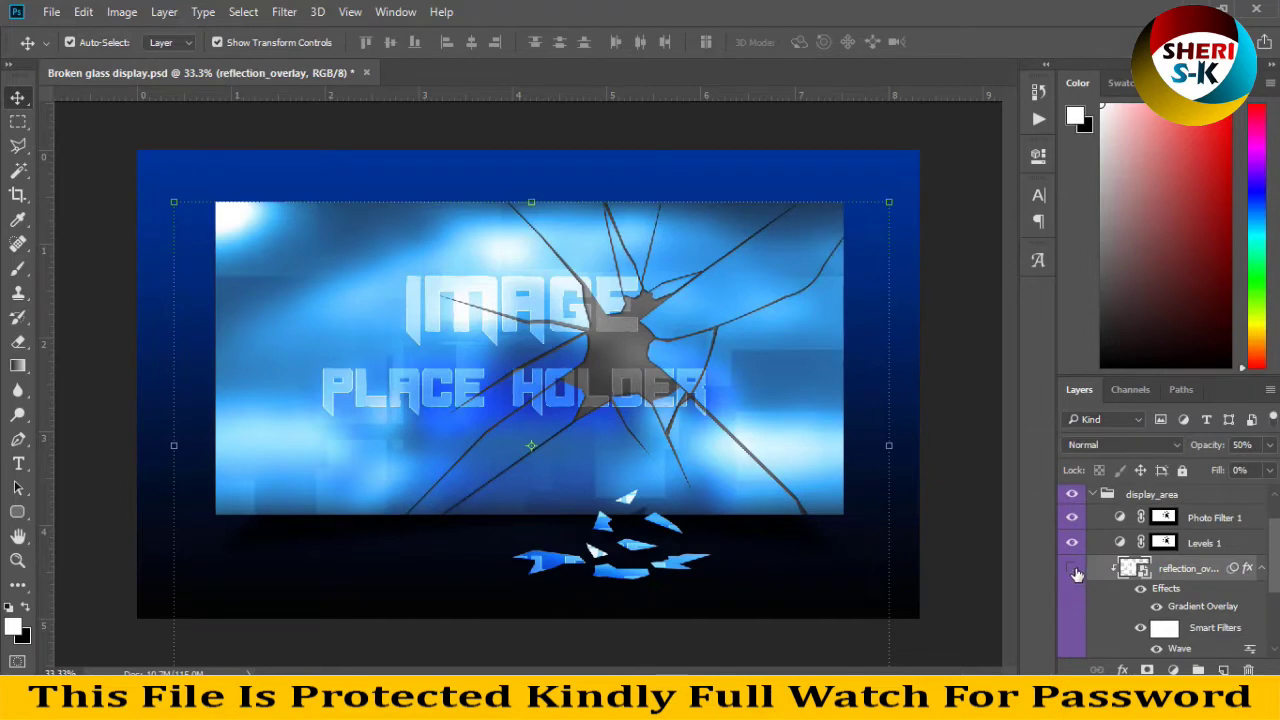
click(1073, 569)
scroll(1090, 573, down, 2)
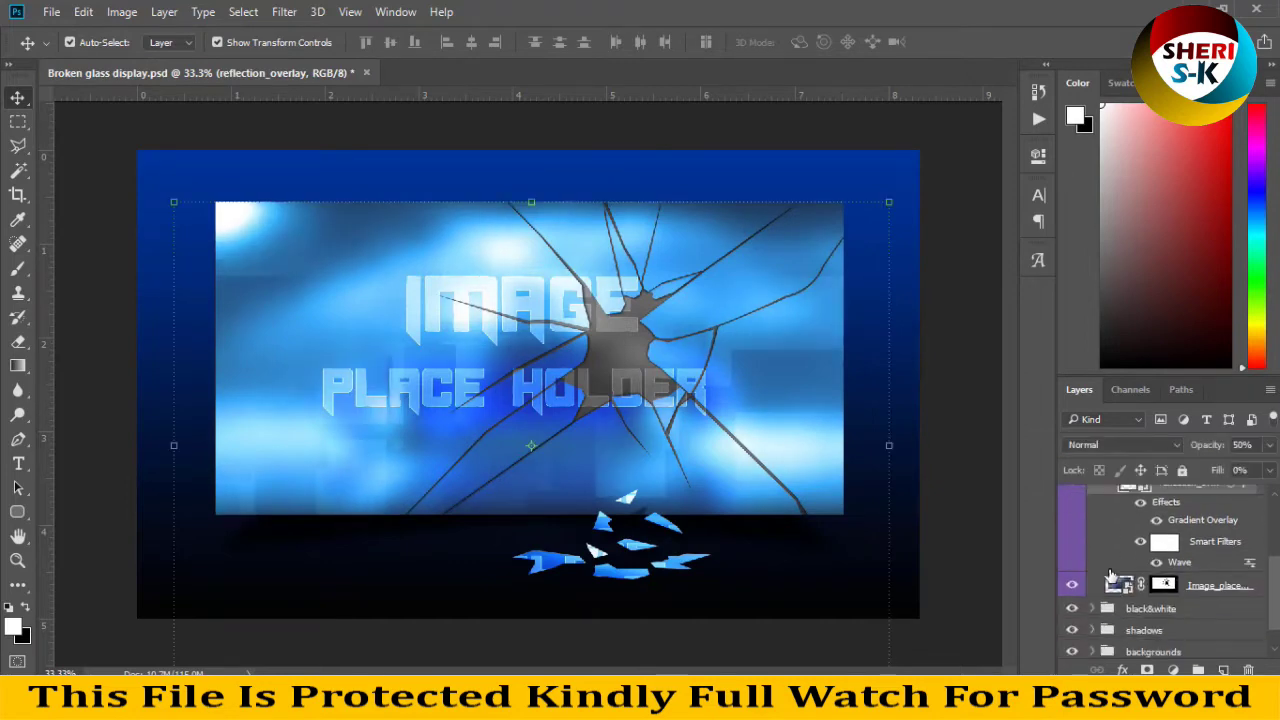
click(1071, 586)
click(1071, 586)
- Select the Shape 4 copy 6 shard layer and briefly toggle its visibility
click(531, 298)
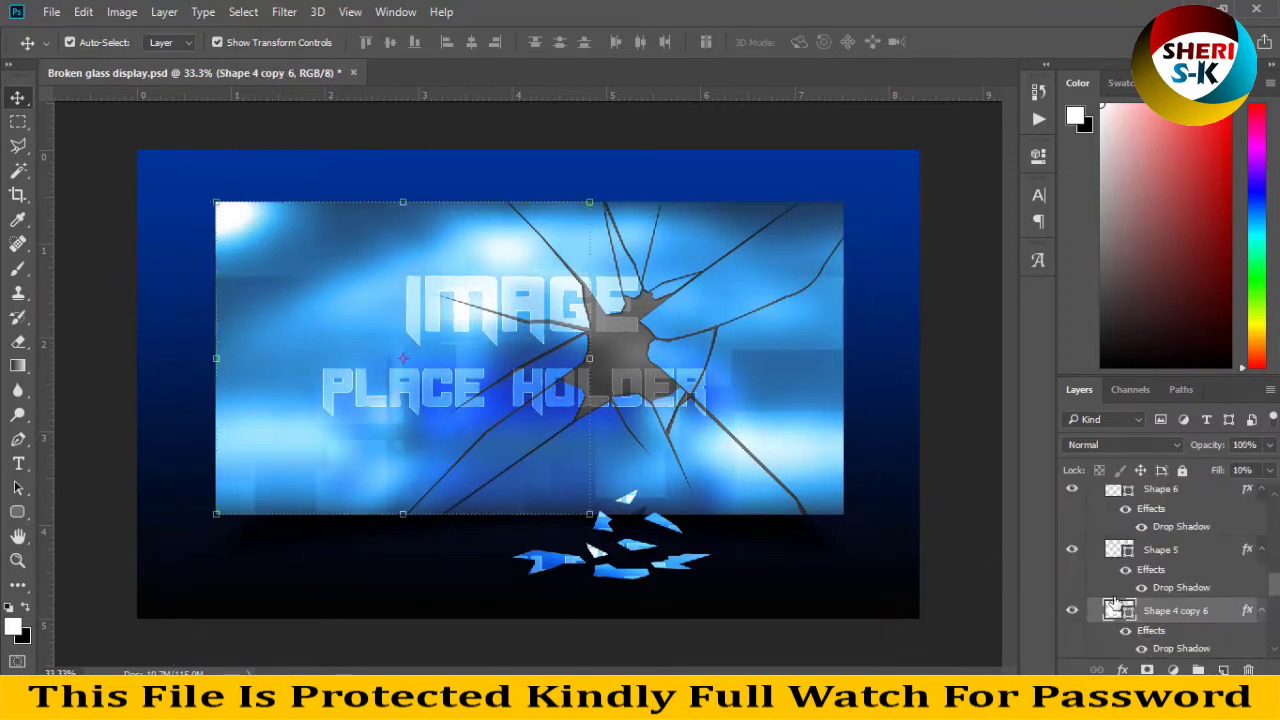
scroll(1141, 570, down, 1)
click(1068, 568)
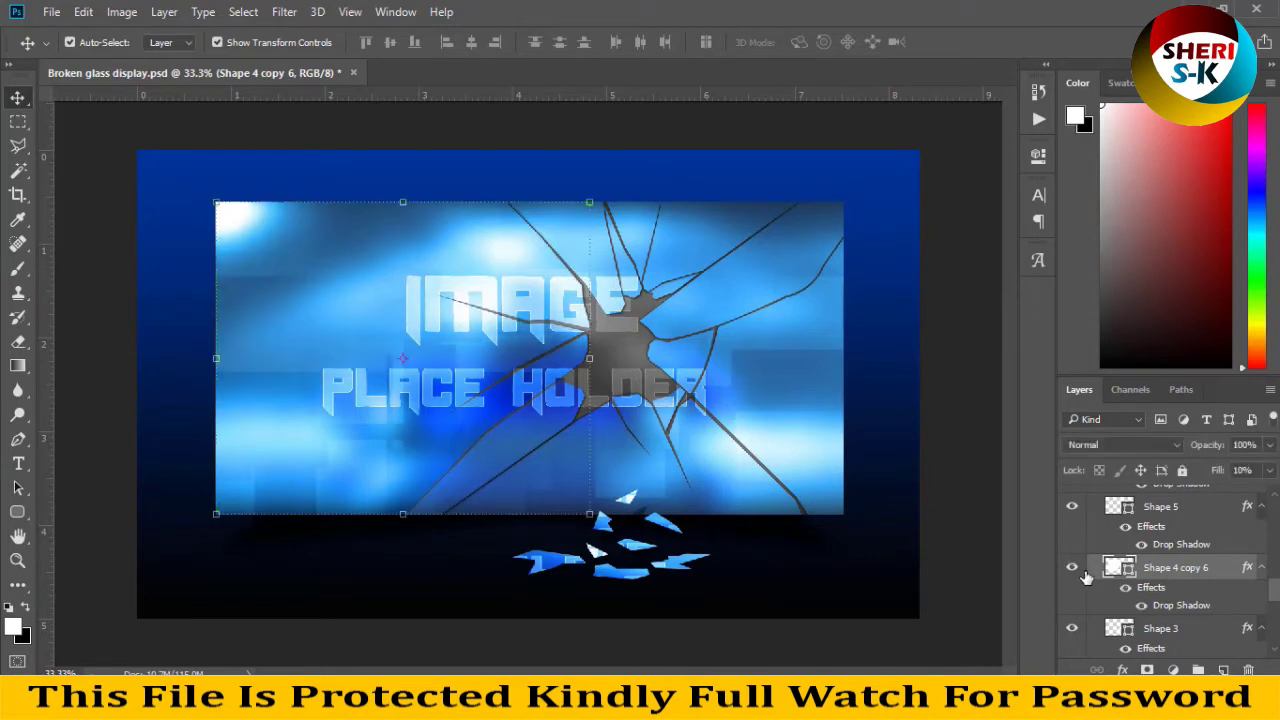
scroll(1127, 590, down, 1)
scroll(1127, 588, up, 2)
scroll(1120, 575, up, 2)
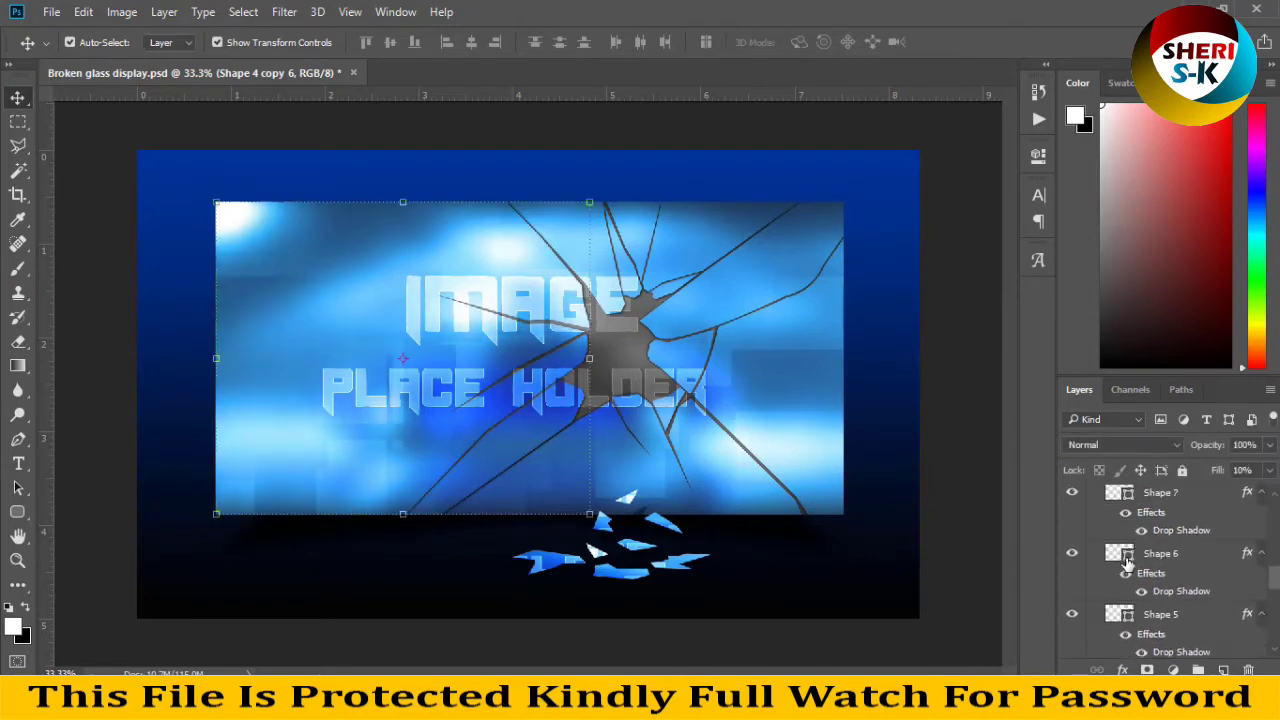
scroll(1118, 560, up, 3)
scroll(1118, 560, up, 2)
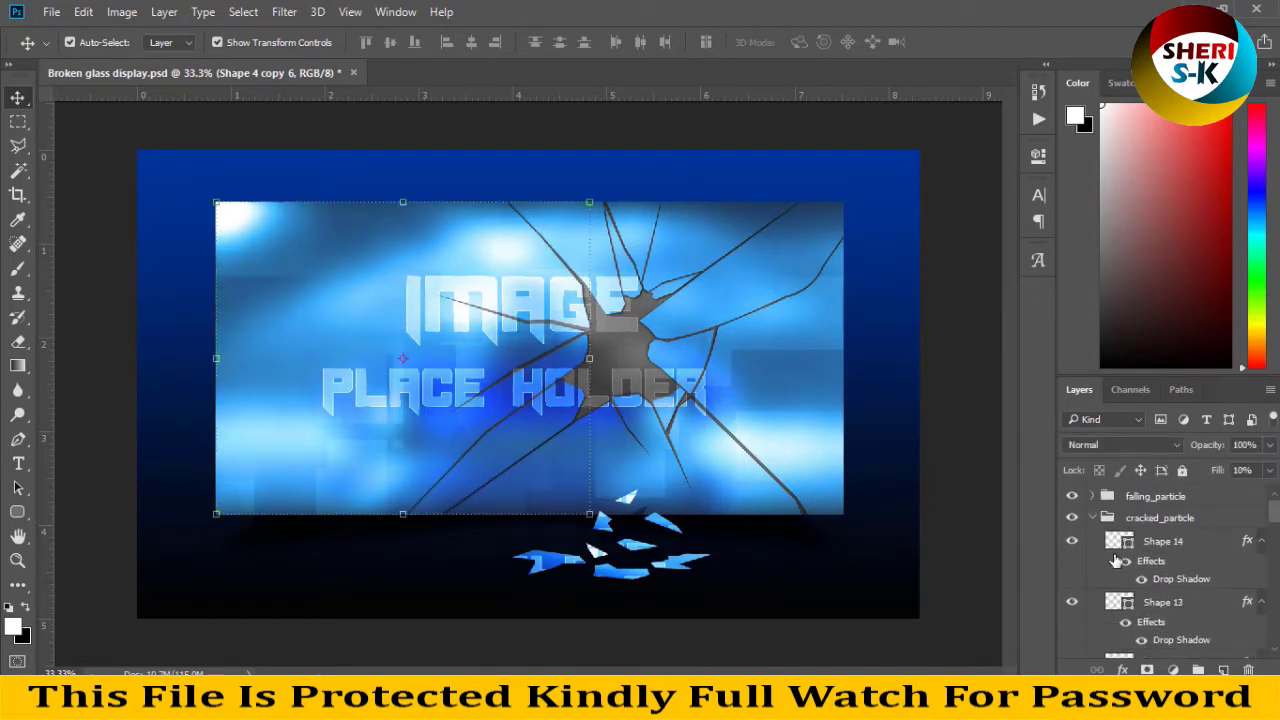
- Collapse the cracked_particle group and open Image_place_holder's smart object contents
click(1105, 515)
click(1104, 497)
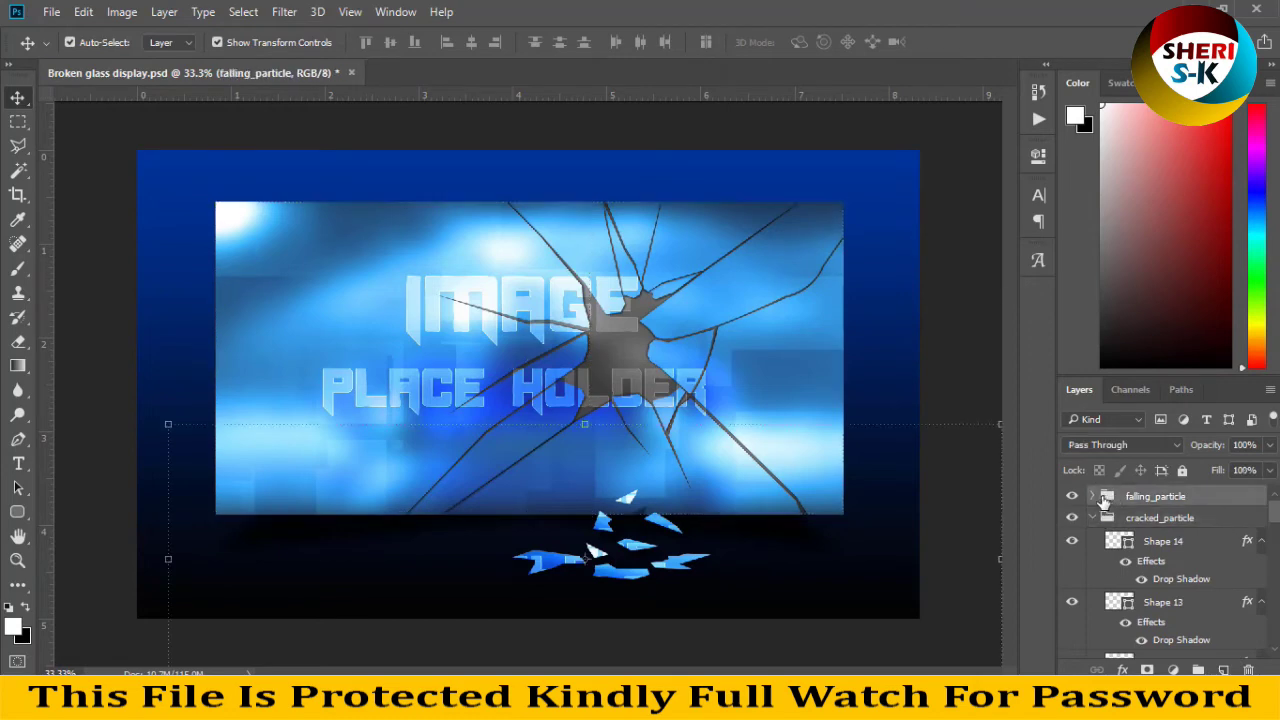
scroll(1096, 514, down, 1)
scroll(1096, 514, down, 1)
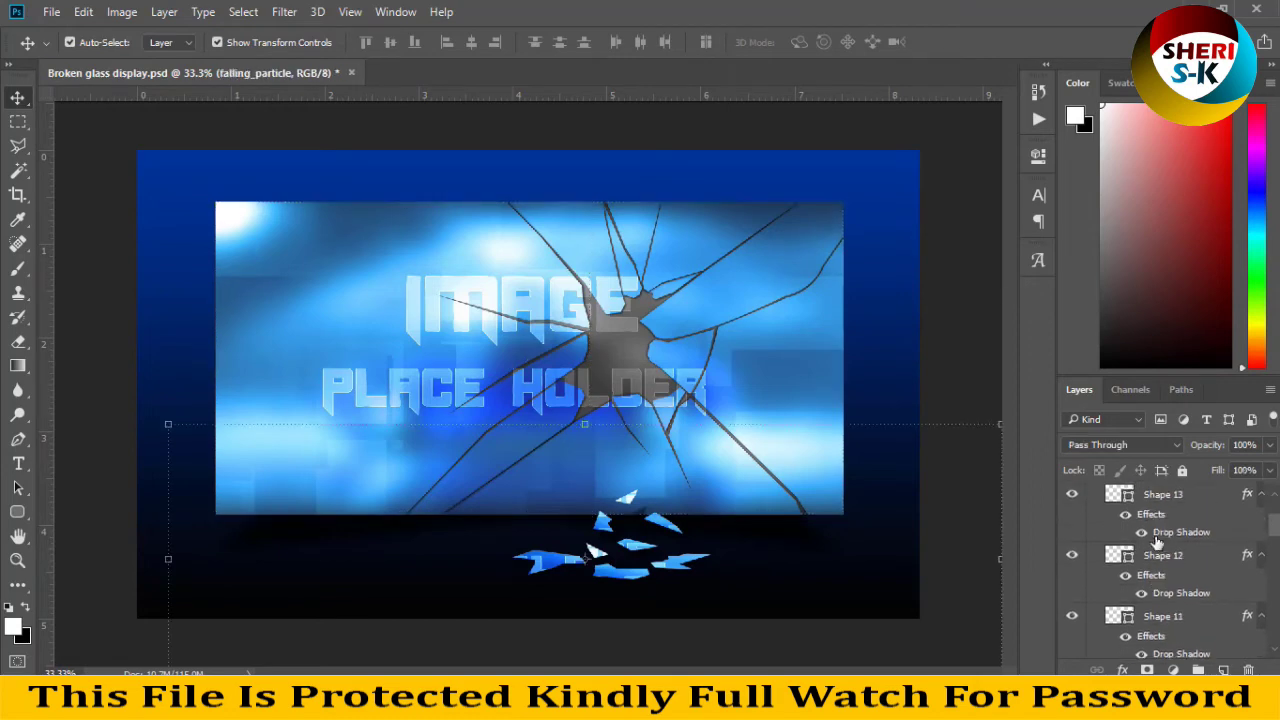
scroll(1098, 518, up, 2)
scroll(1099, 522, down, 1)
scroll(1101, 520, up, 1)
click(1092, 517)
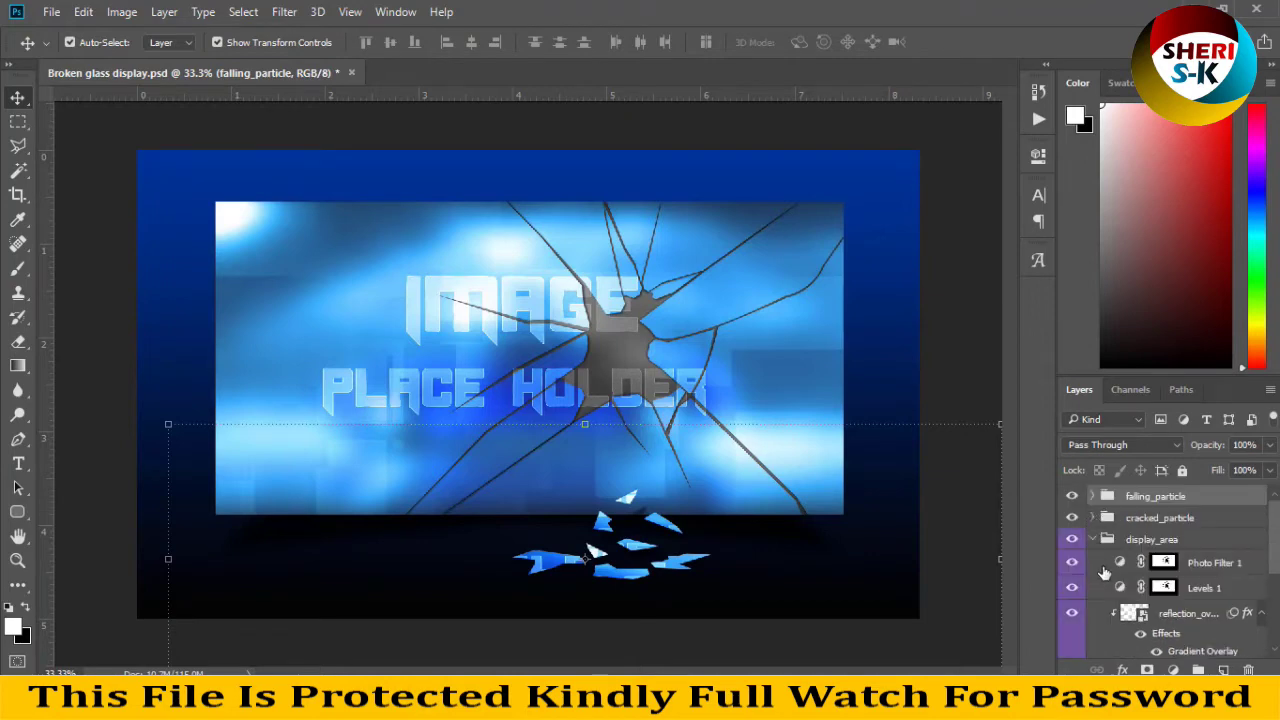
scroll(1124, 630, down, 1)
scroll(1124, 620, down, 1)
double_click(1120, 609)
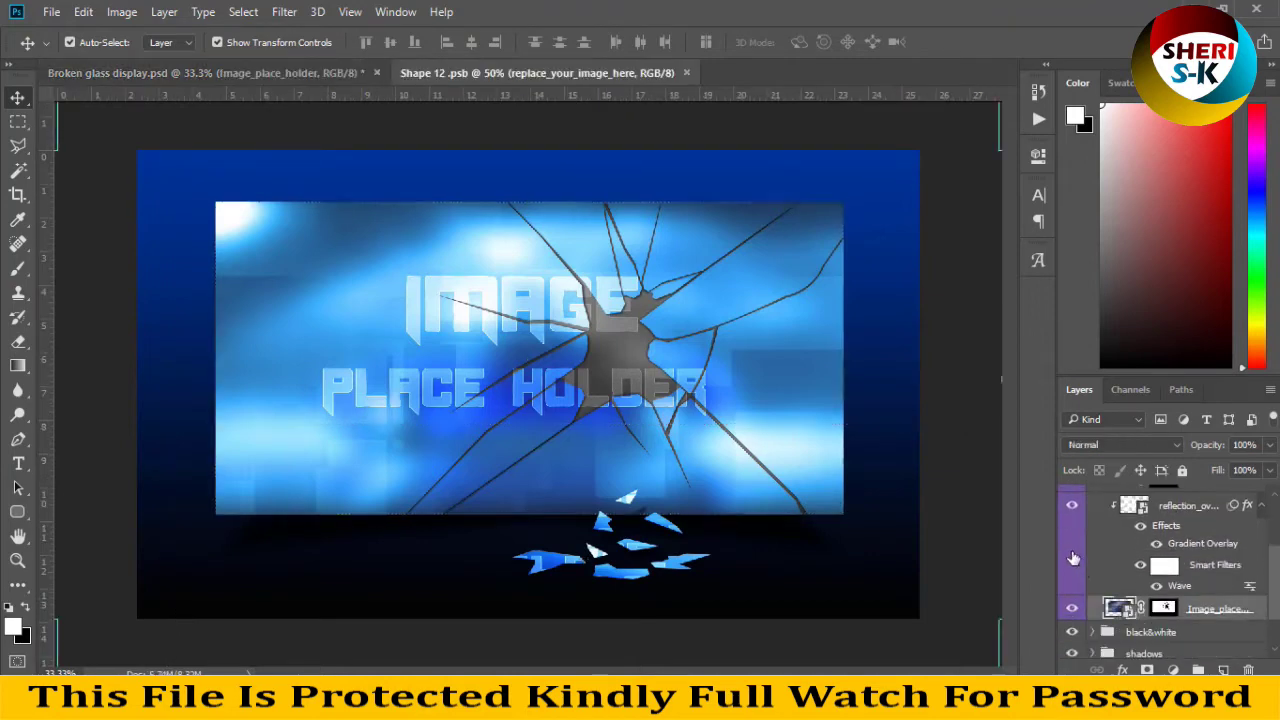
- Open maxresdefault (1).jpg via File > Open and float it in its own window
click(52, 12)
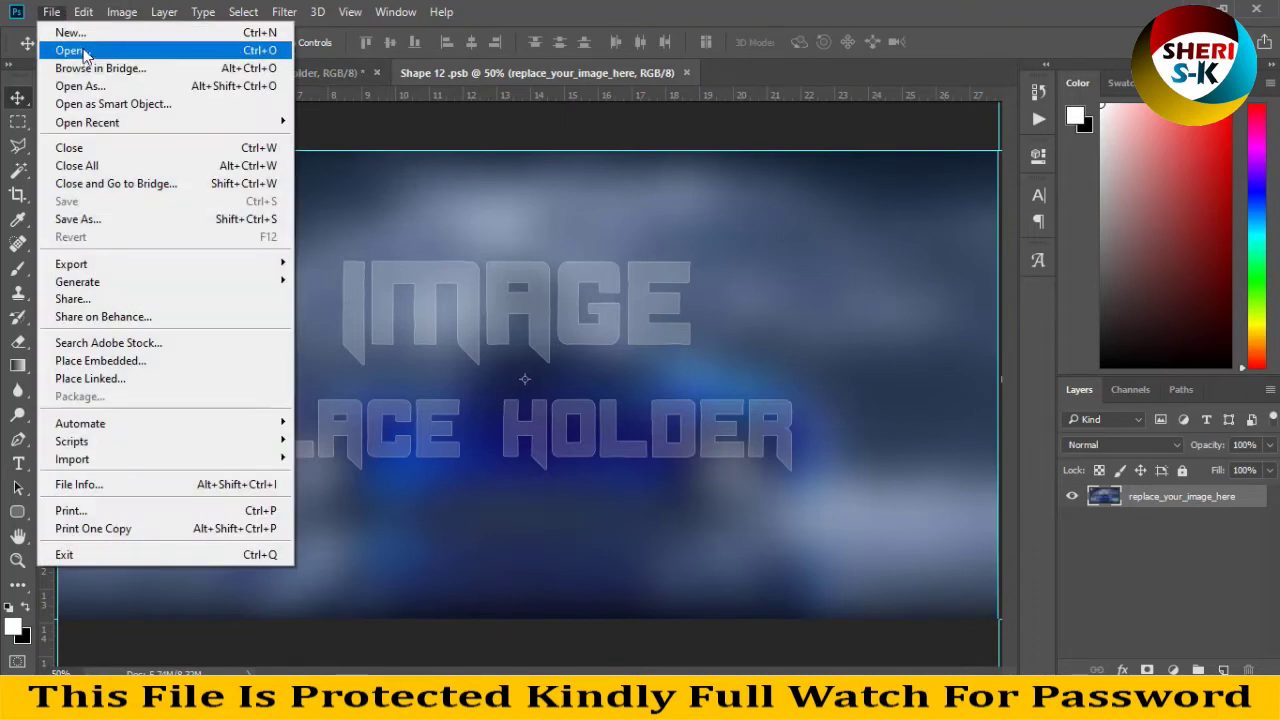
click(84, 52)
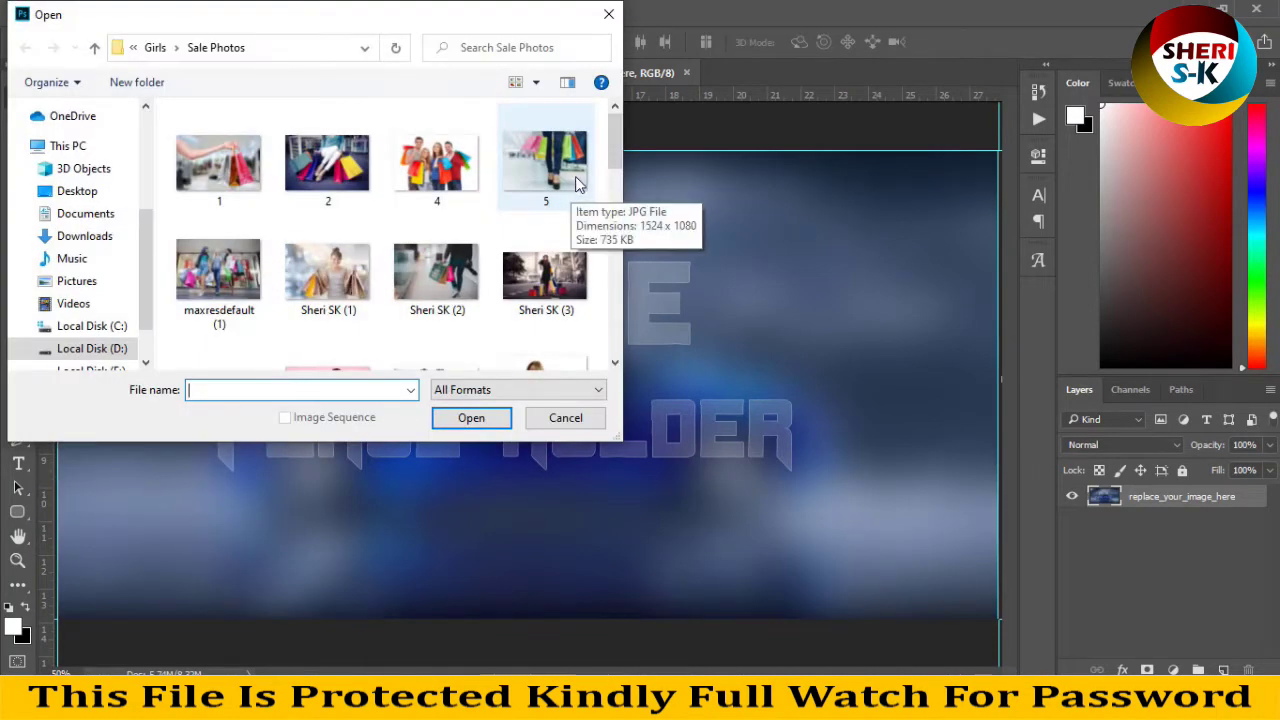
click(218, 270)
click(470, 418)
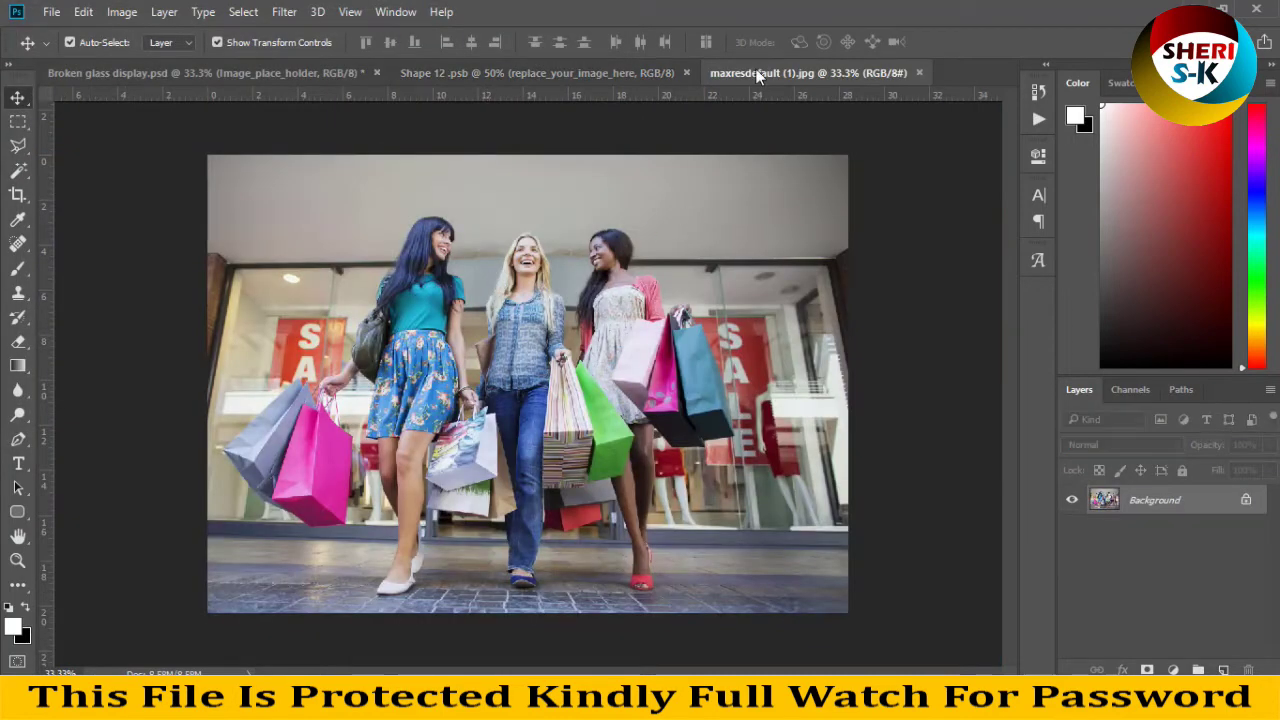
drag(754, 72, 827, 193)
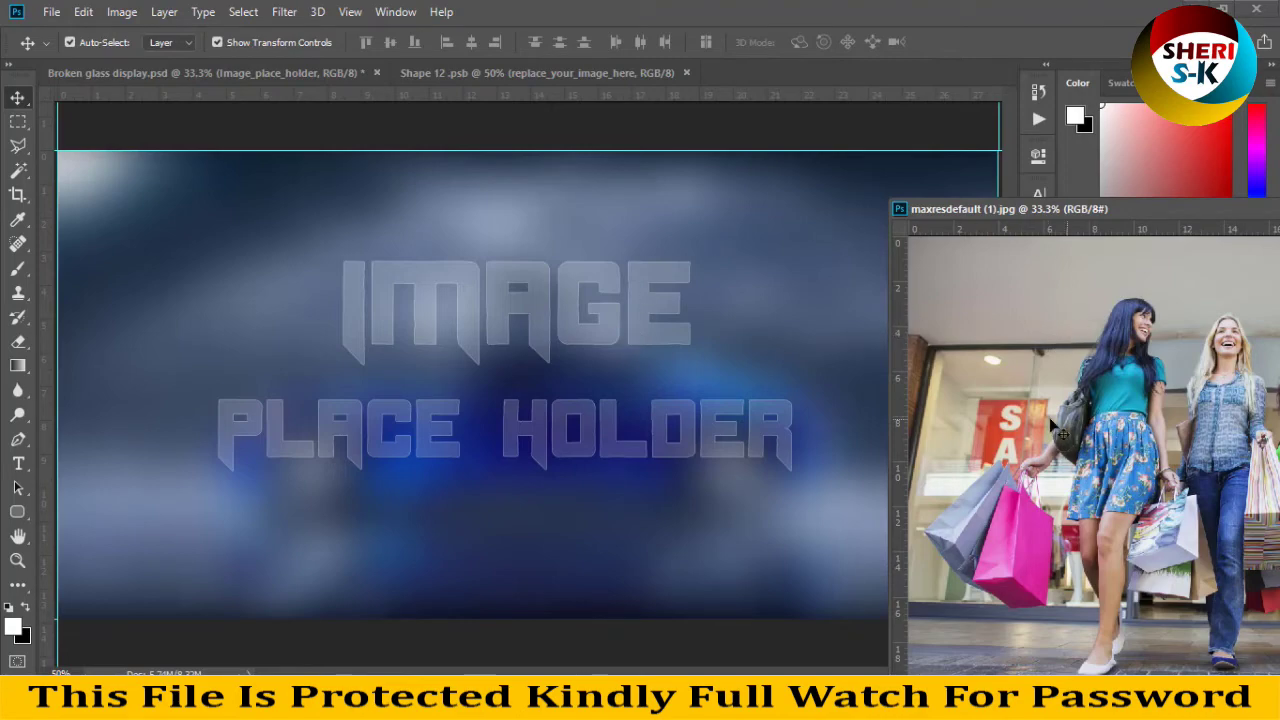
- Drag the shopping photo into Shape 12.psb and close its floating window
drag(1050, 425, 691, 337)
drag(1099, 214, 394, 285)
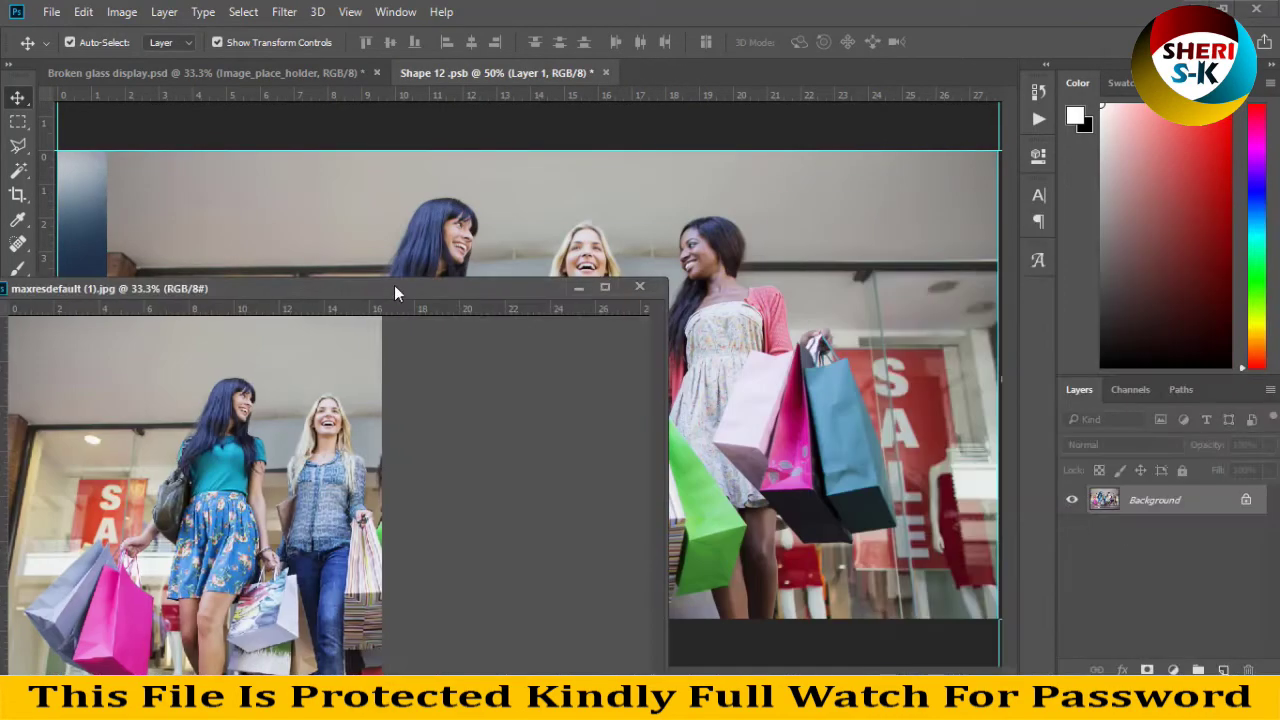
click(648, 287)
- Position the photo to fill the smart object canvas and save with Ctrl+S
drag(655, 366, 624, 366)
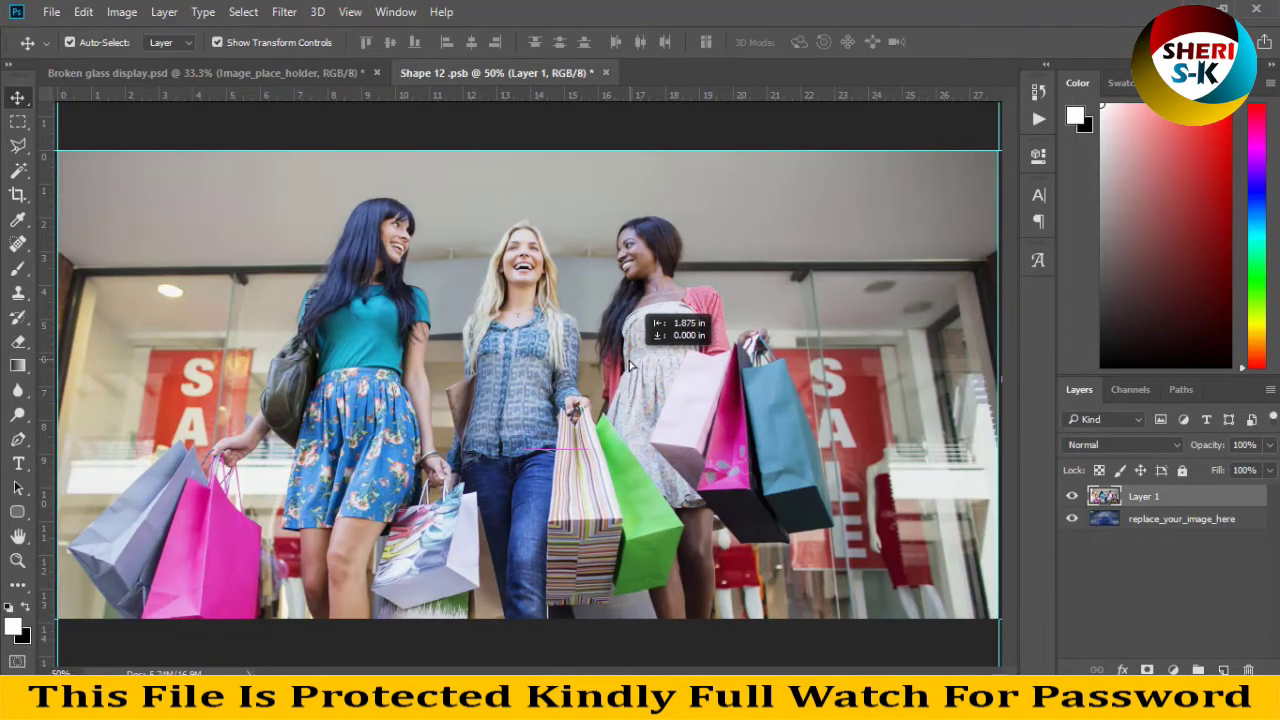
key(ctrl+minus)
key(ctrl+minus)
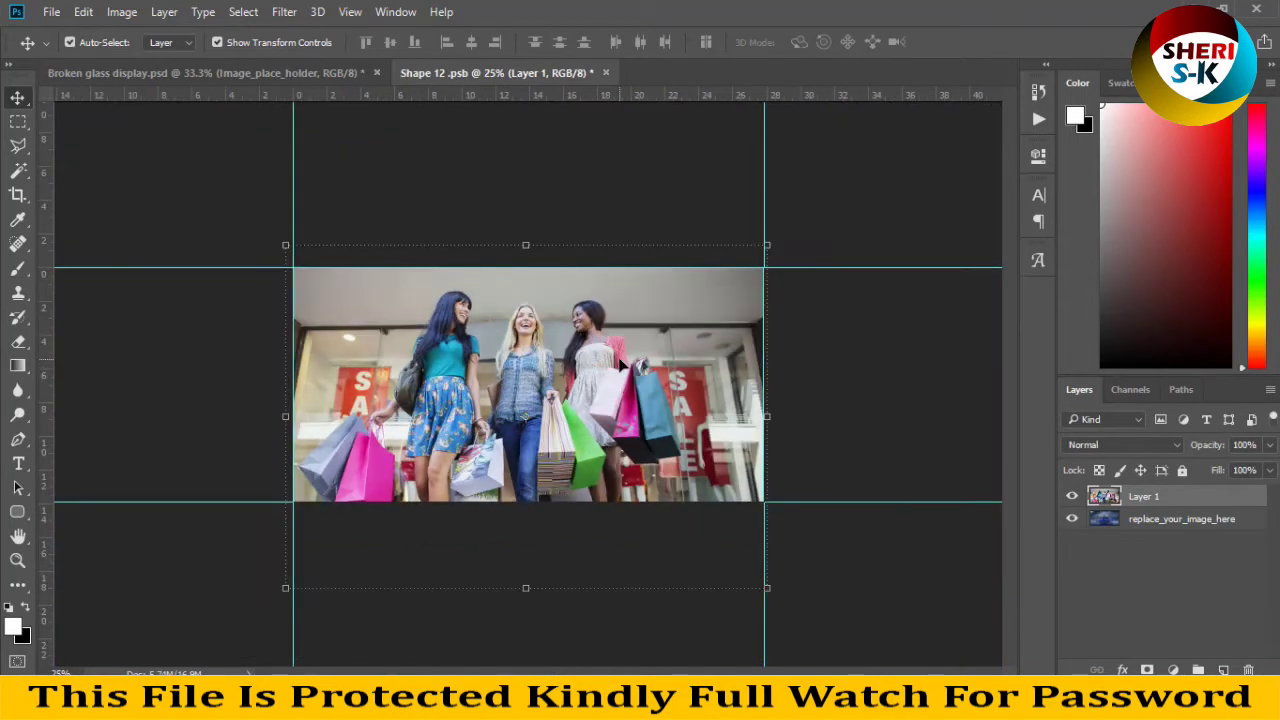
drag(607, 371, 610, 362)
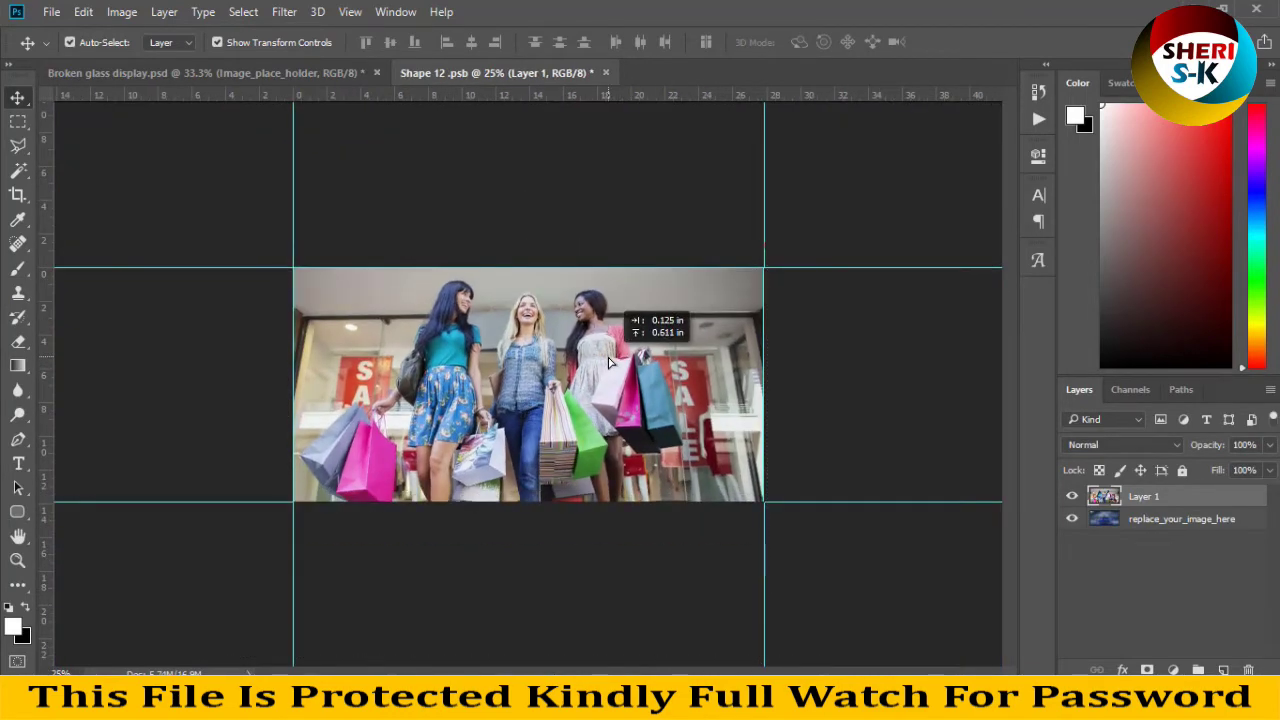
key(ctrl+s)
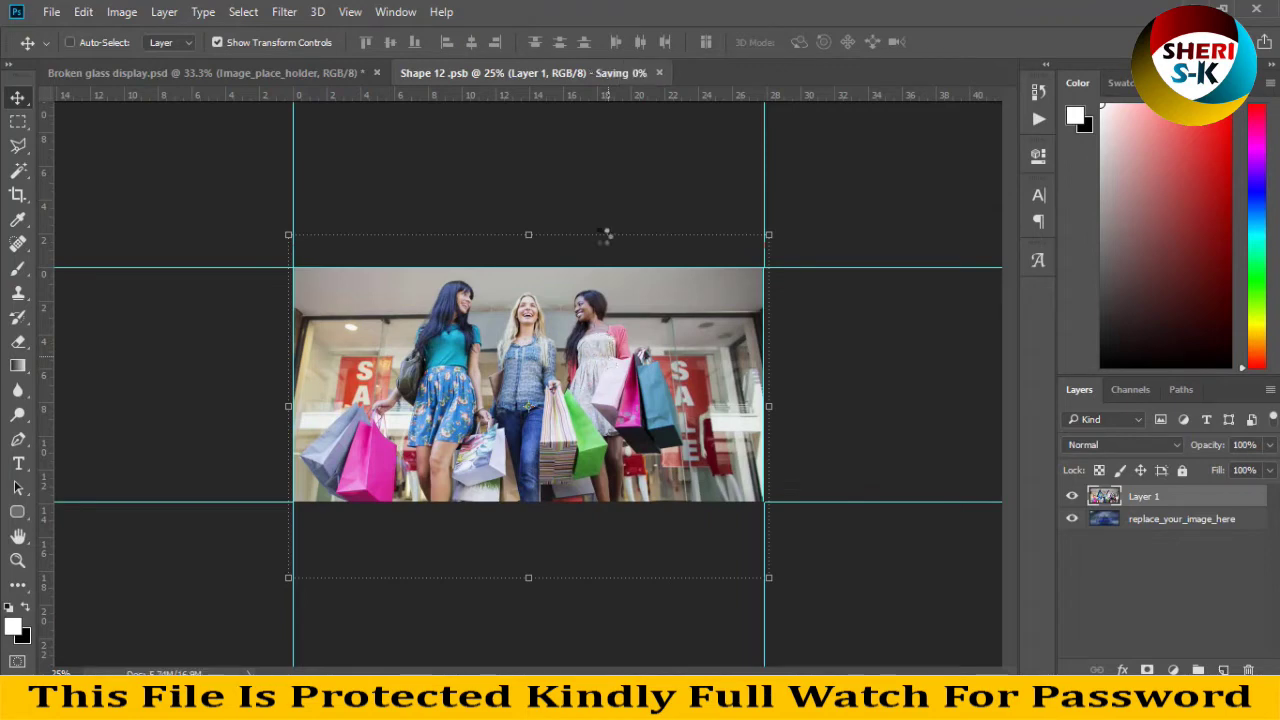
- Close Shape 12.psb and hide Levels 1, Photo Filter 1 and the cracked_particle crack lines
click(597, 72)
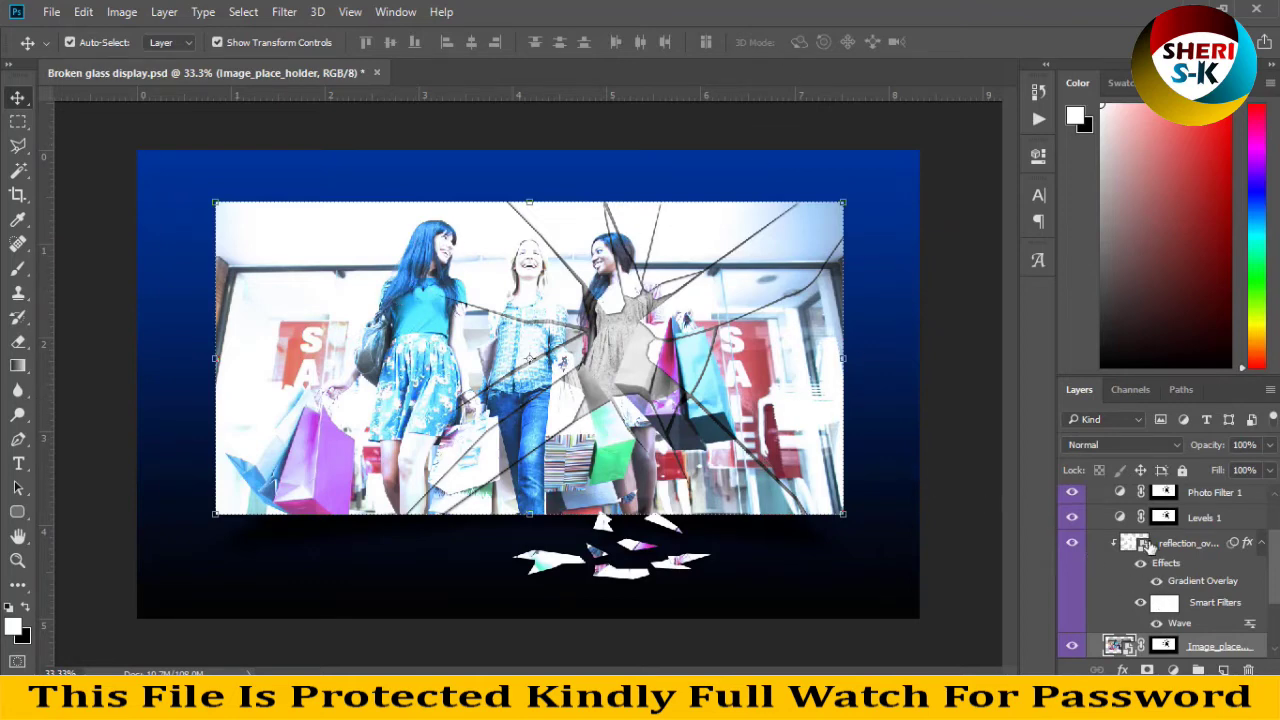
scroll(1075, 560, up, 2)
click(1073, 560)
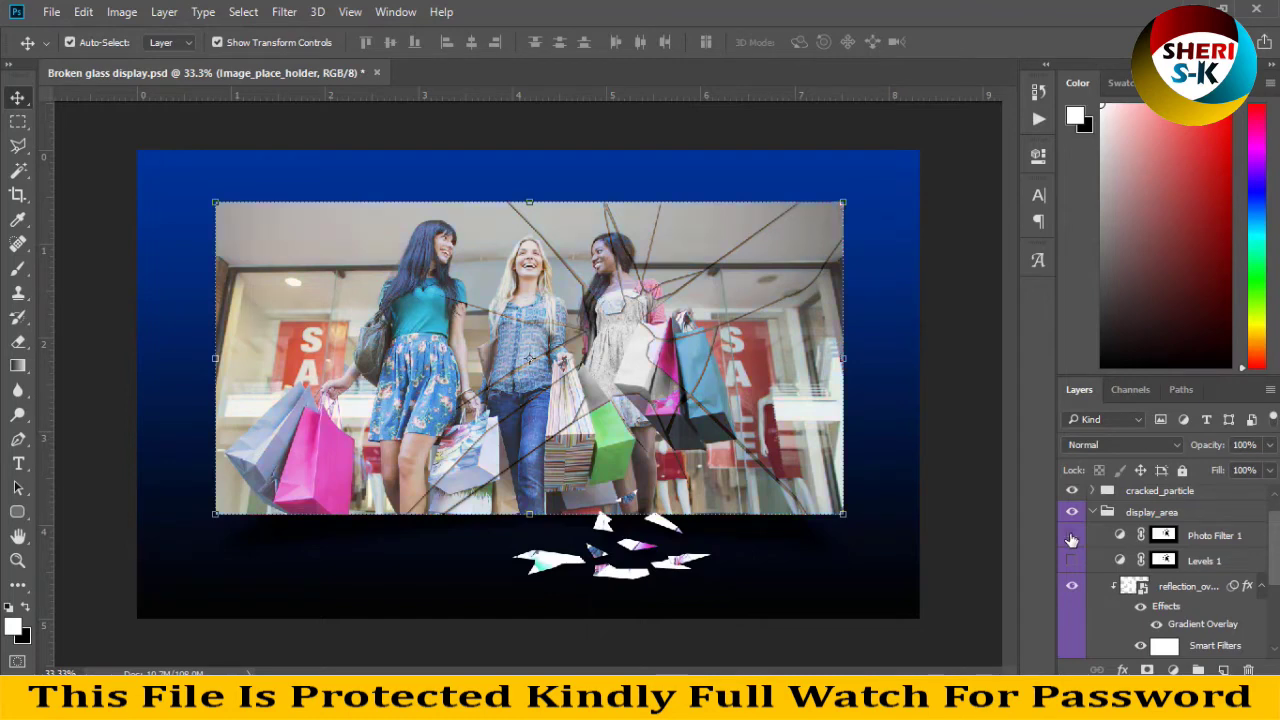
drag(1072, 540, 1072, 561)
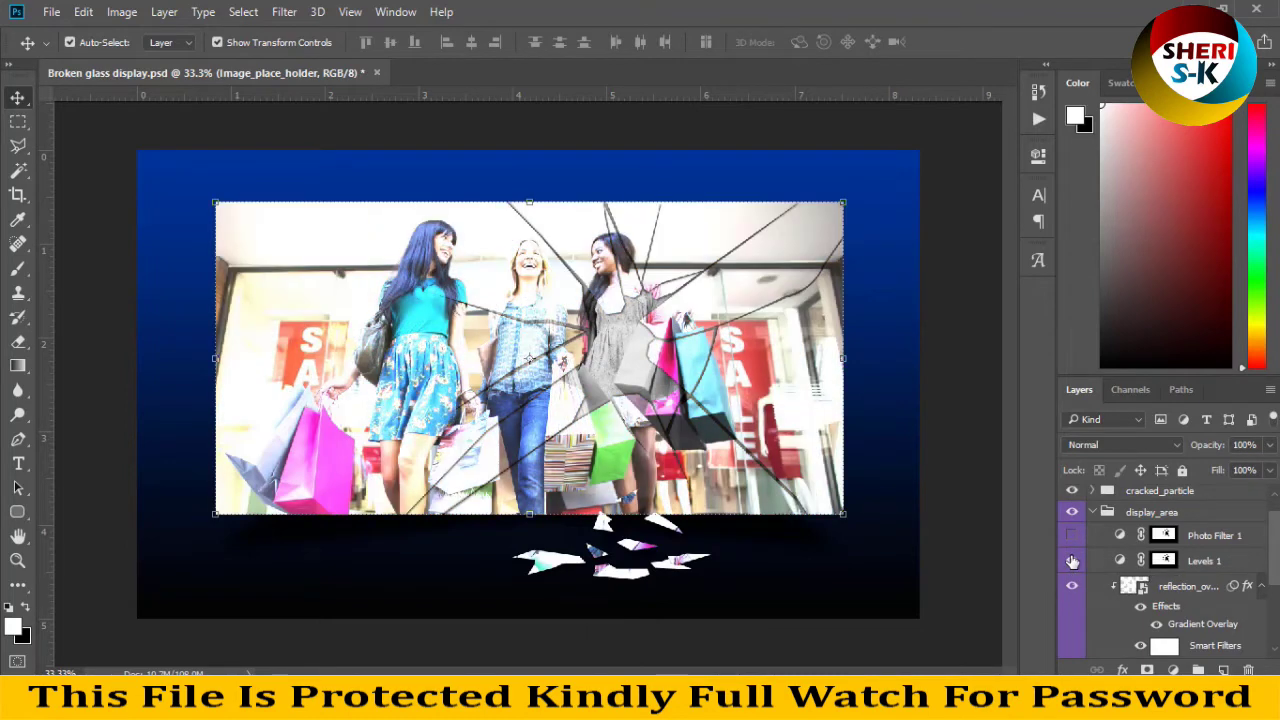
click(1072, 561)
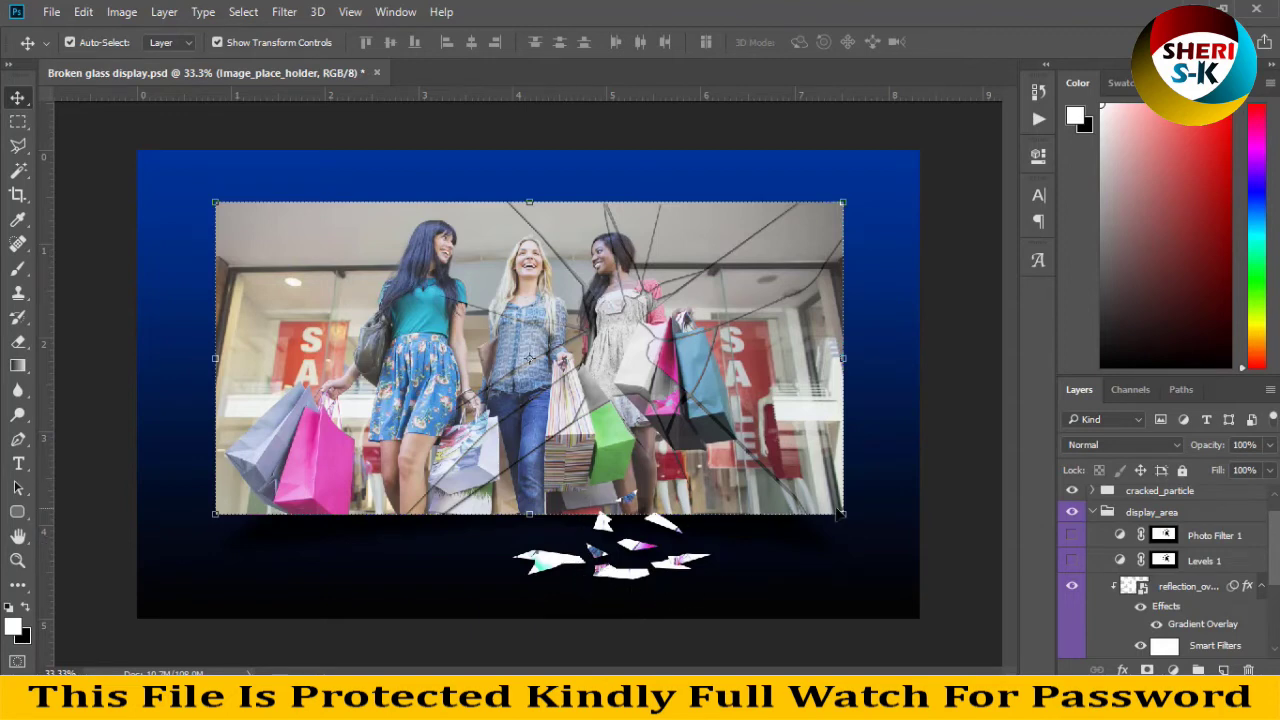
scroll(1067, 527, up, 1)
click(1071, 513)
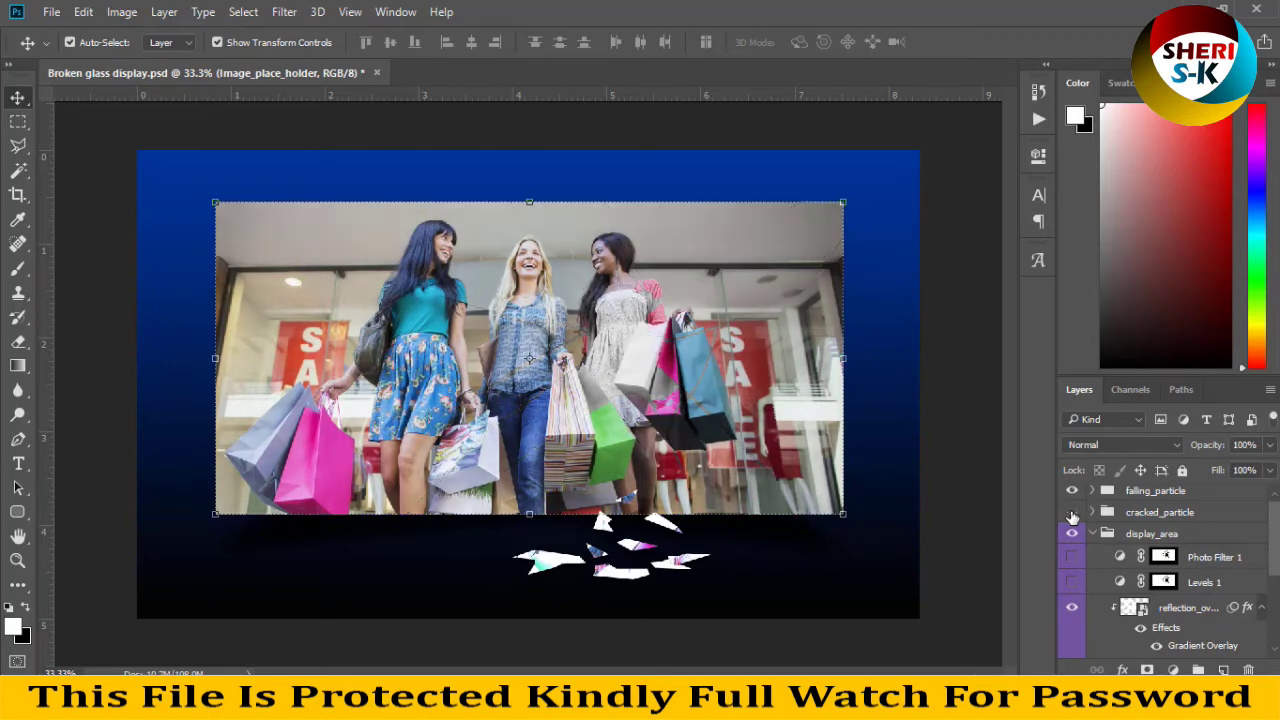
- Reshow the crack lines, collapse display_area, and toggle the falling_particle shard layers
click(1071, 513)
click(1088, 537)
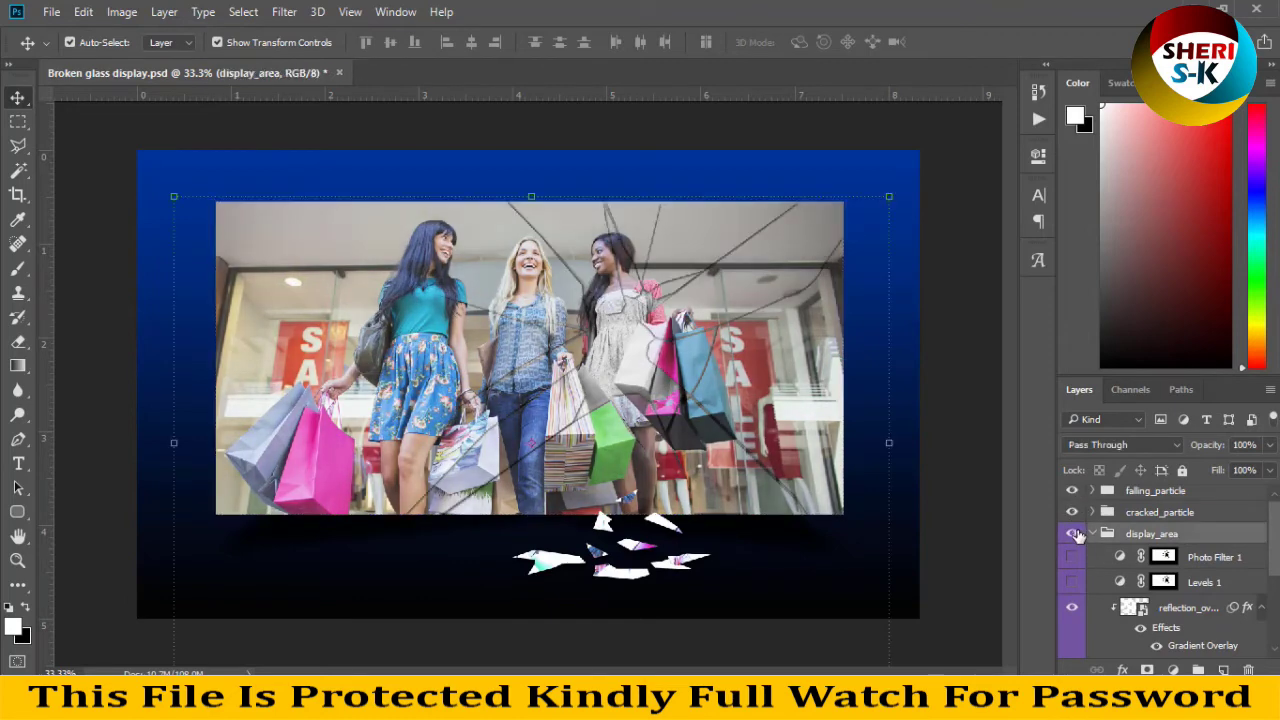
click(1072, 491)
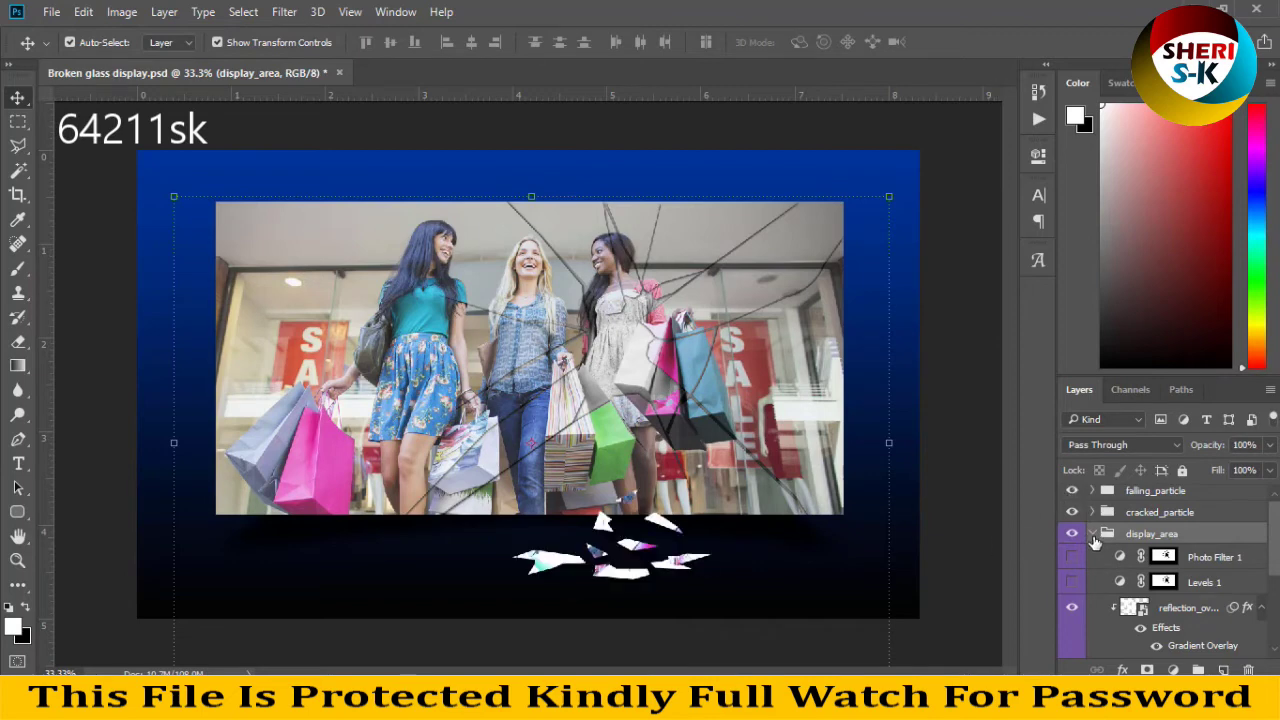
click(1094, 537)
click(1090, 498)
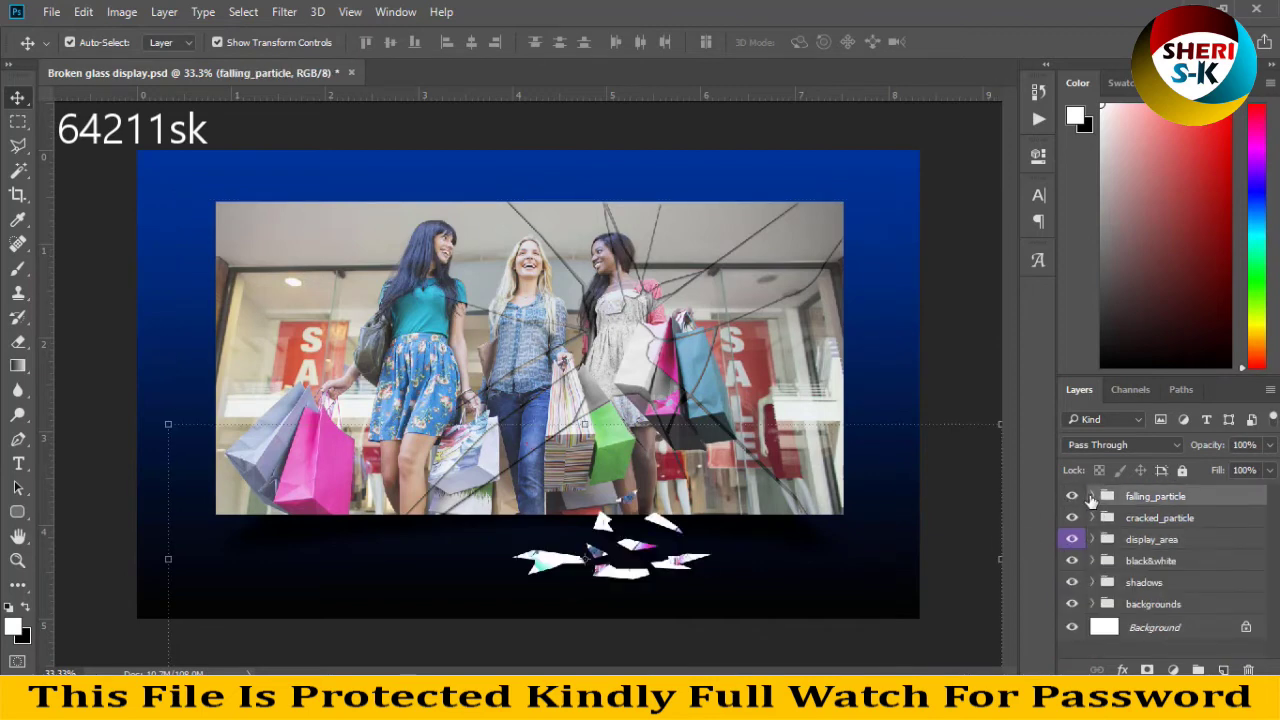
click(1091, 497)
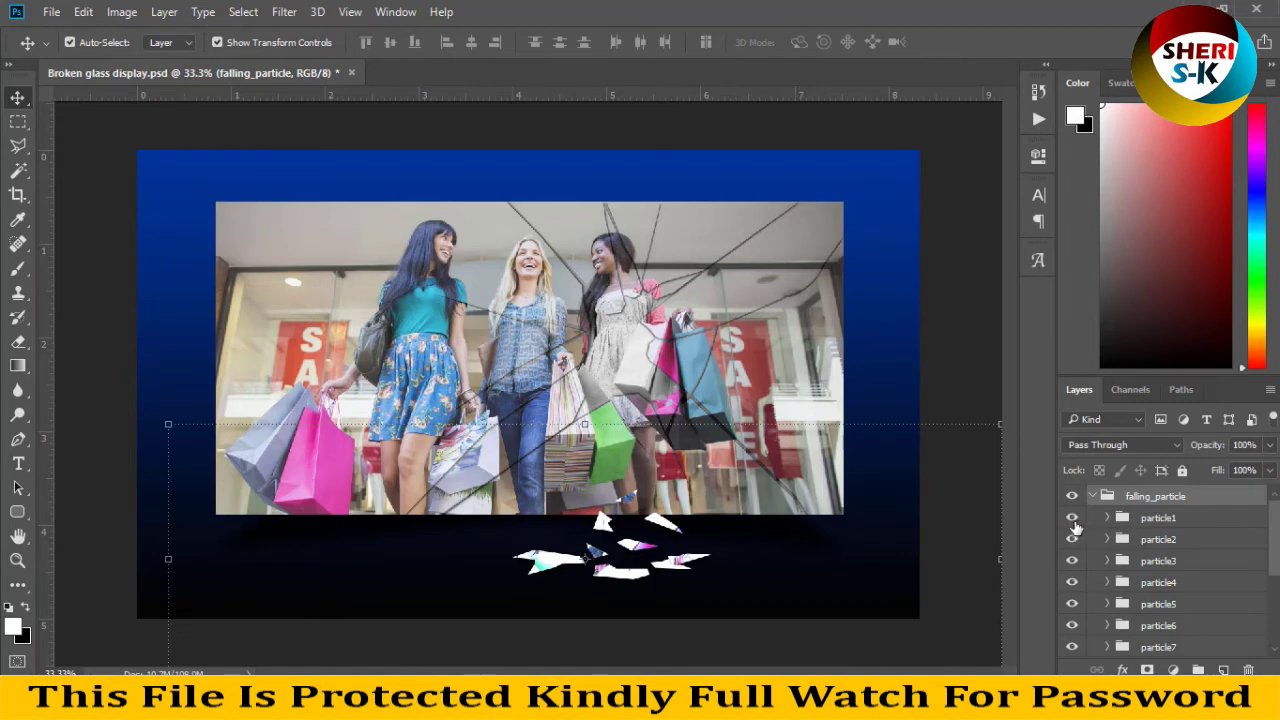
click(1072, 517)
click(1072, 539)
click(1074, 566)
- Expand the backgrounds group and select the background layer
scroll(1076, 571, down, 2)
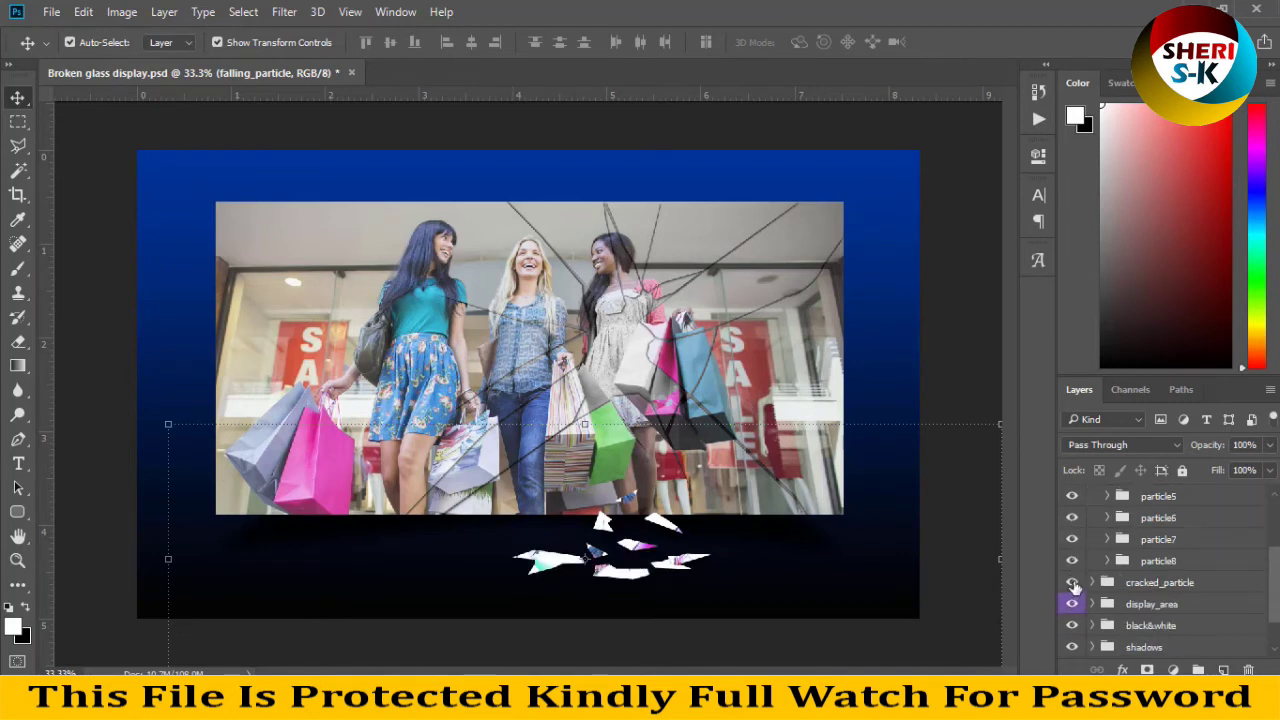
click(878, 566)
click(979, 280)
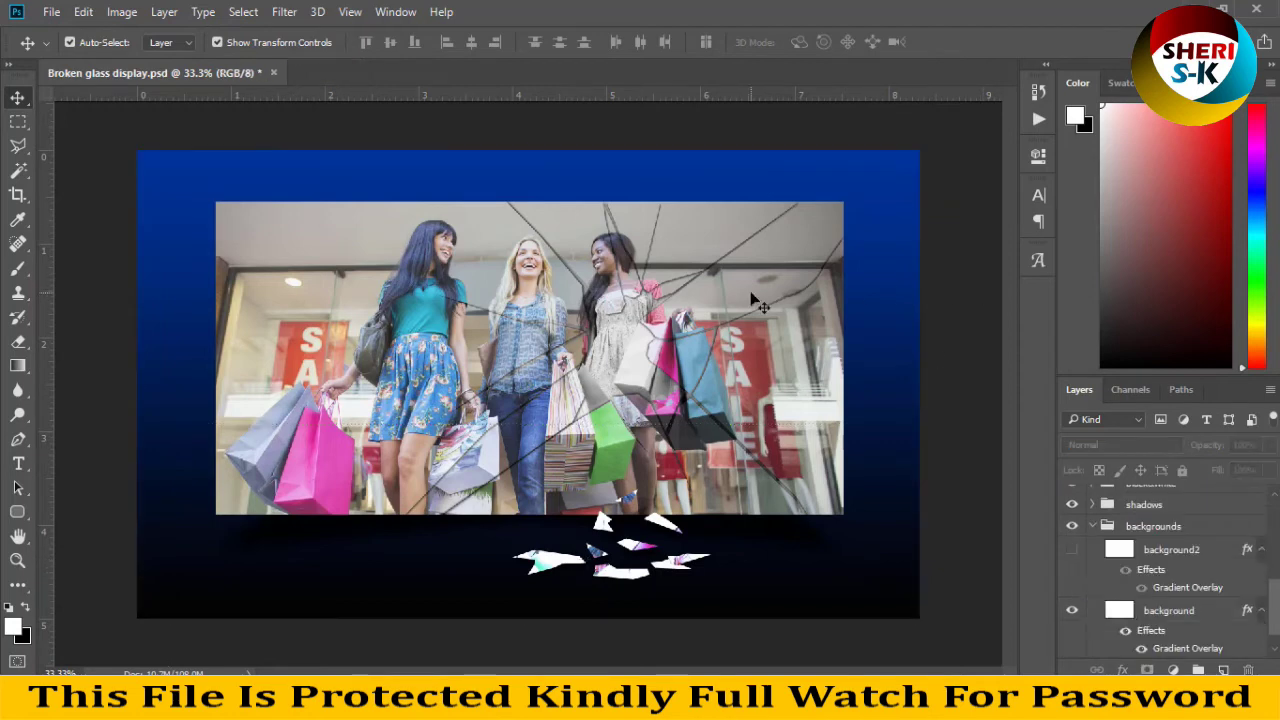
click(689, 396)
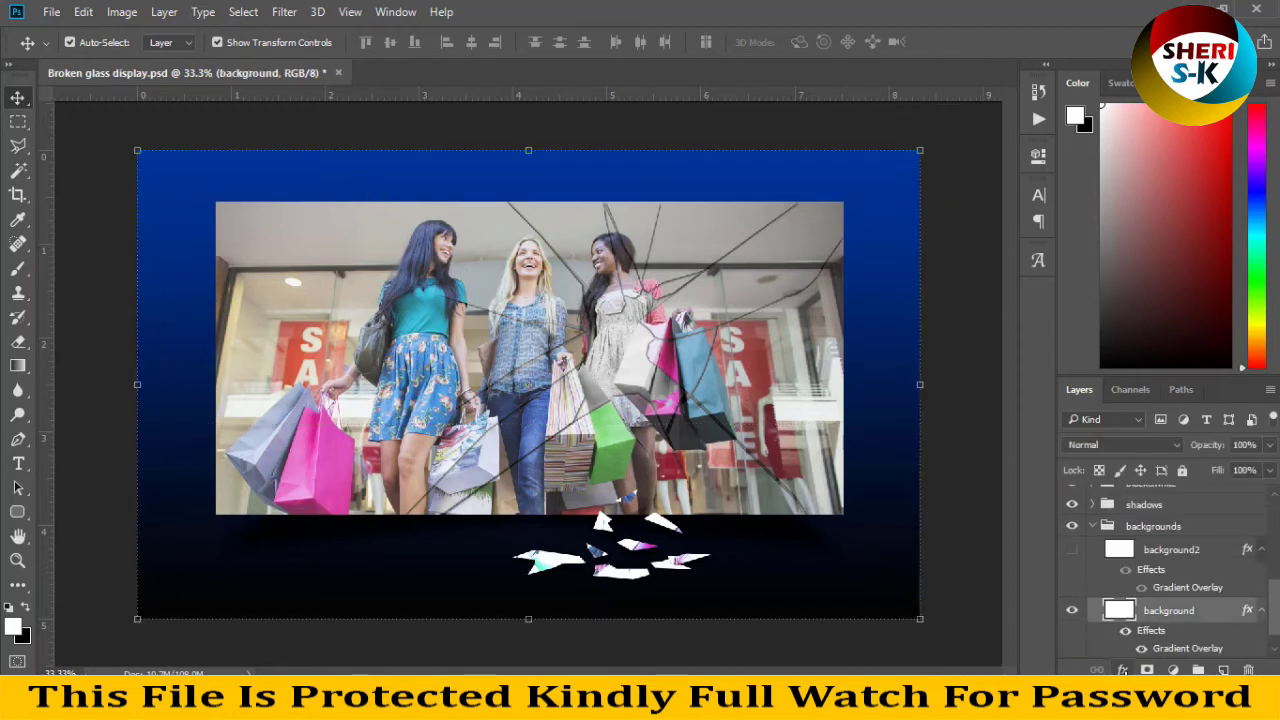
- Add a Gradient Overlay to the background layer using a blue-to-red preset
click(1122, 670)
click(1150, 590)
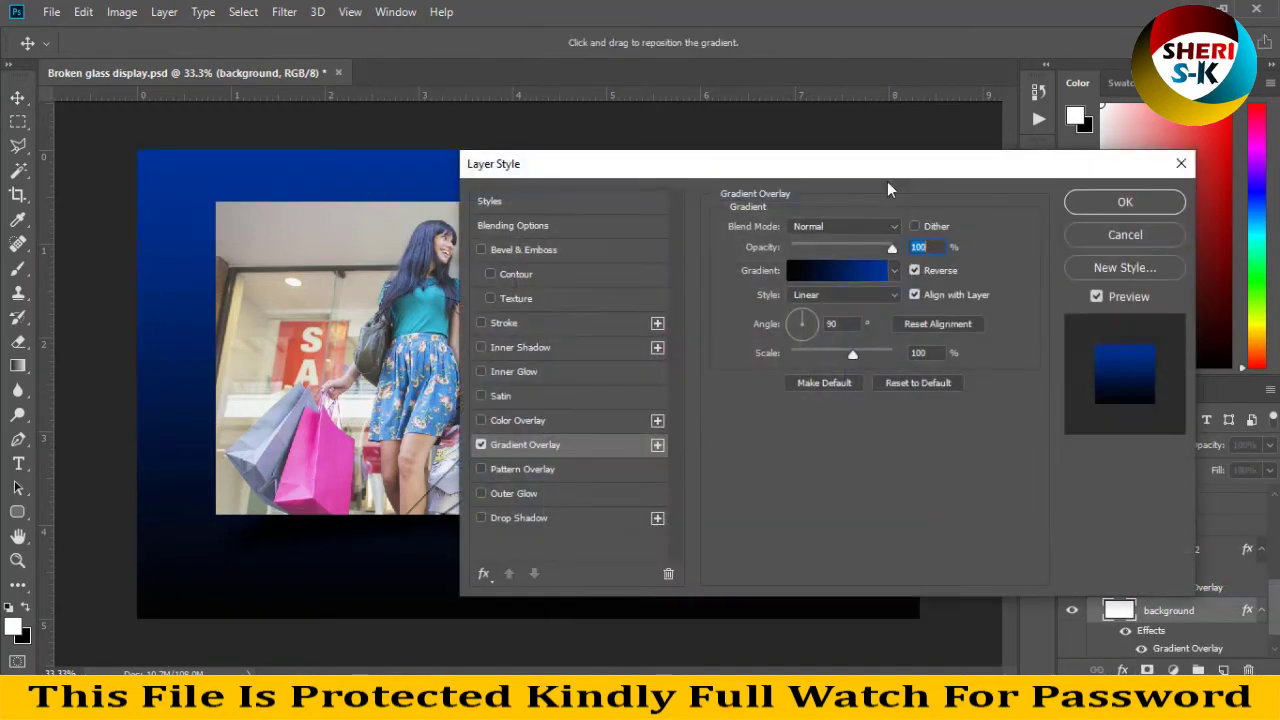
drag(941, 185, 1146, 202)
click(1098, 287)
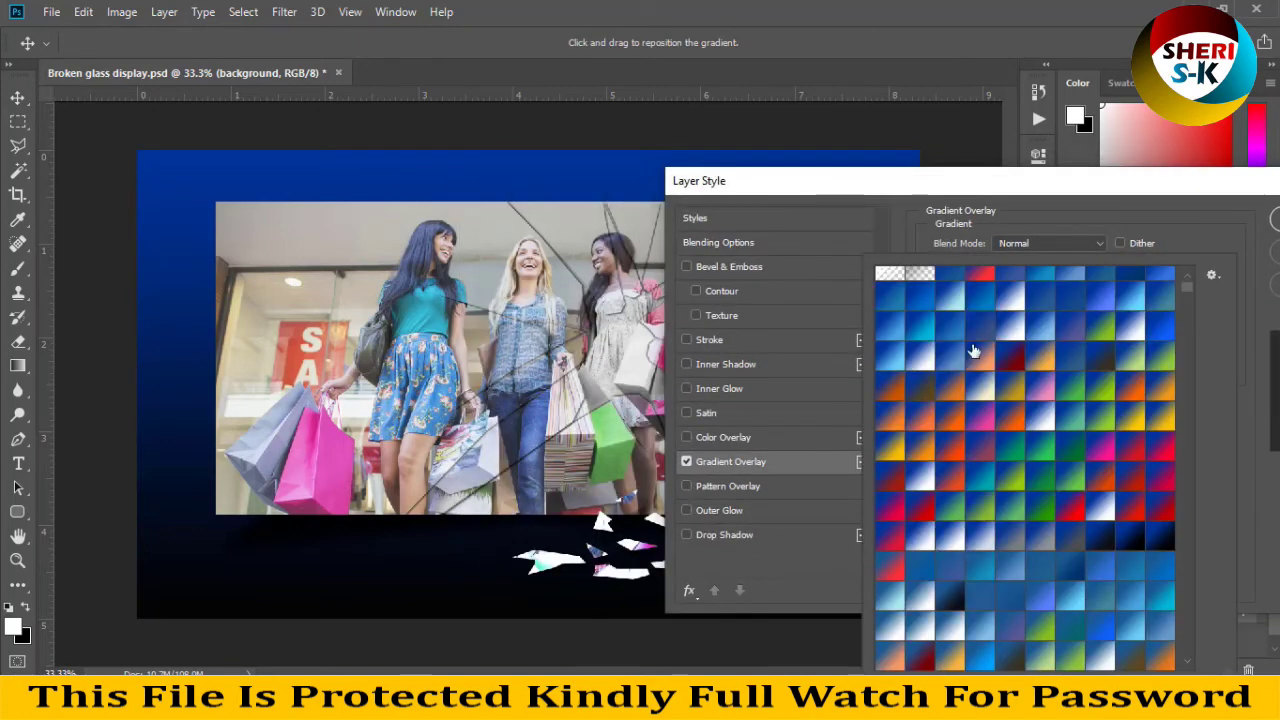
click(921, 358)
click(950, 476)
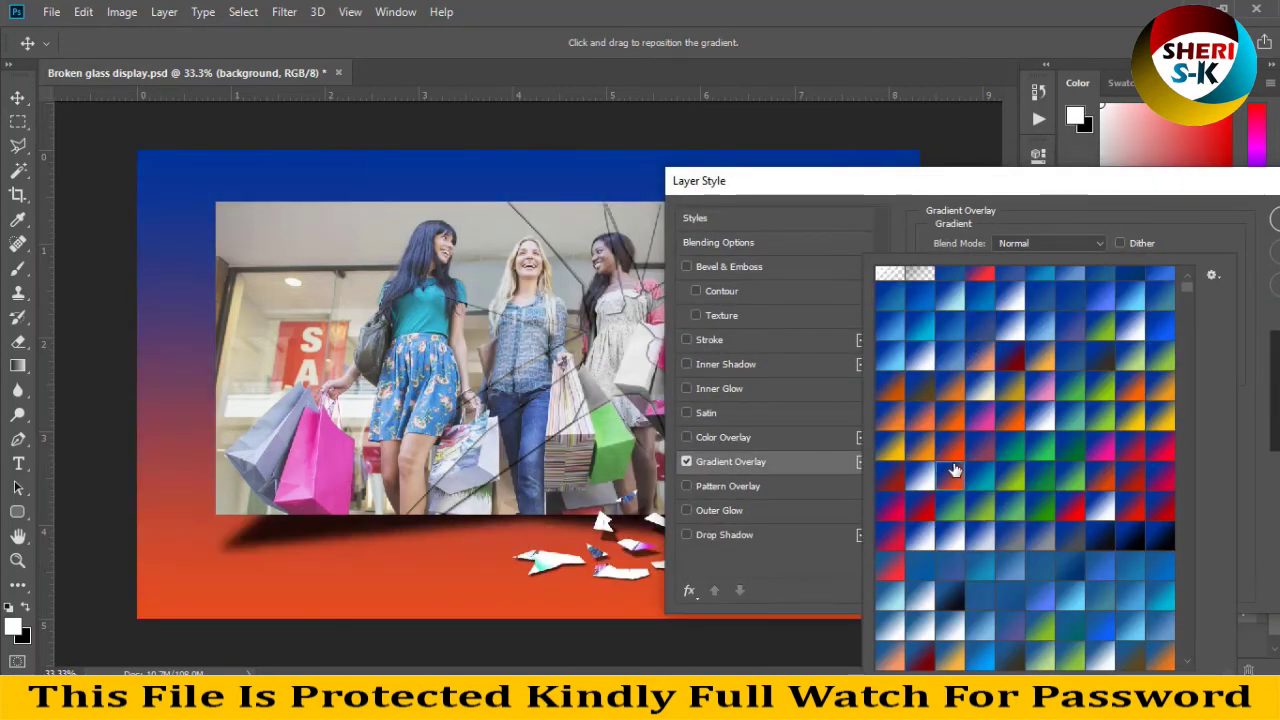
scroll(960, 508, down, 3)
click(930, 401)
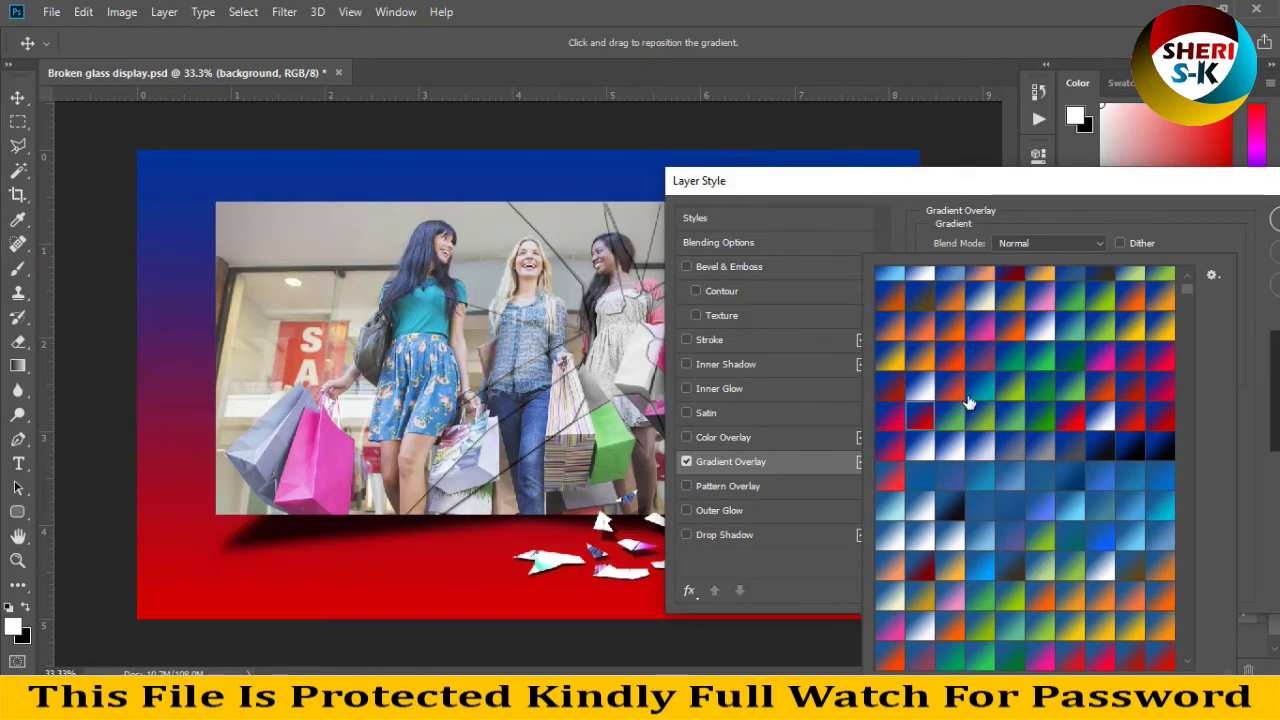
- Close the gradient presets and open the overlay gradient in the Gradient Editor
scroll(1030, 494, down, 2)
click(902, 198)
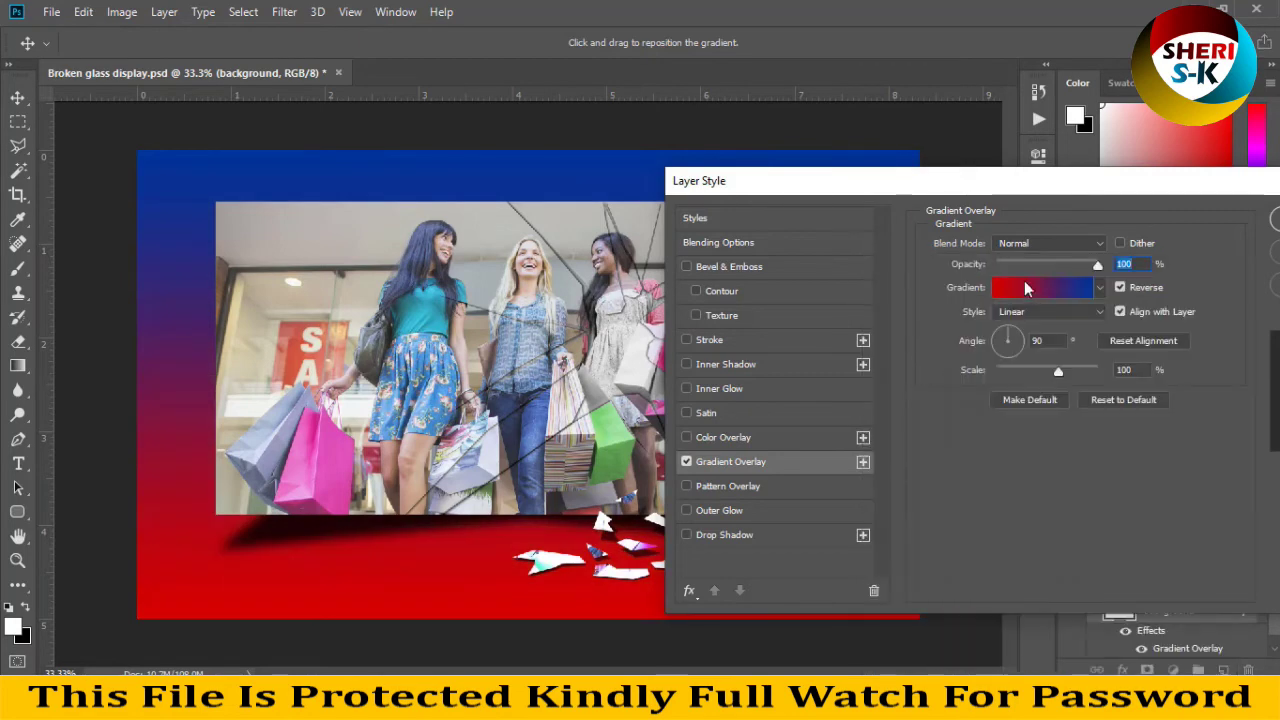
drag(1010, 182, 1134, 279)
click(1134, 378)
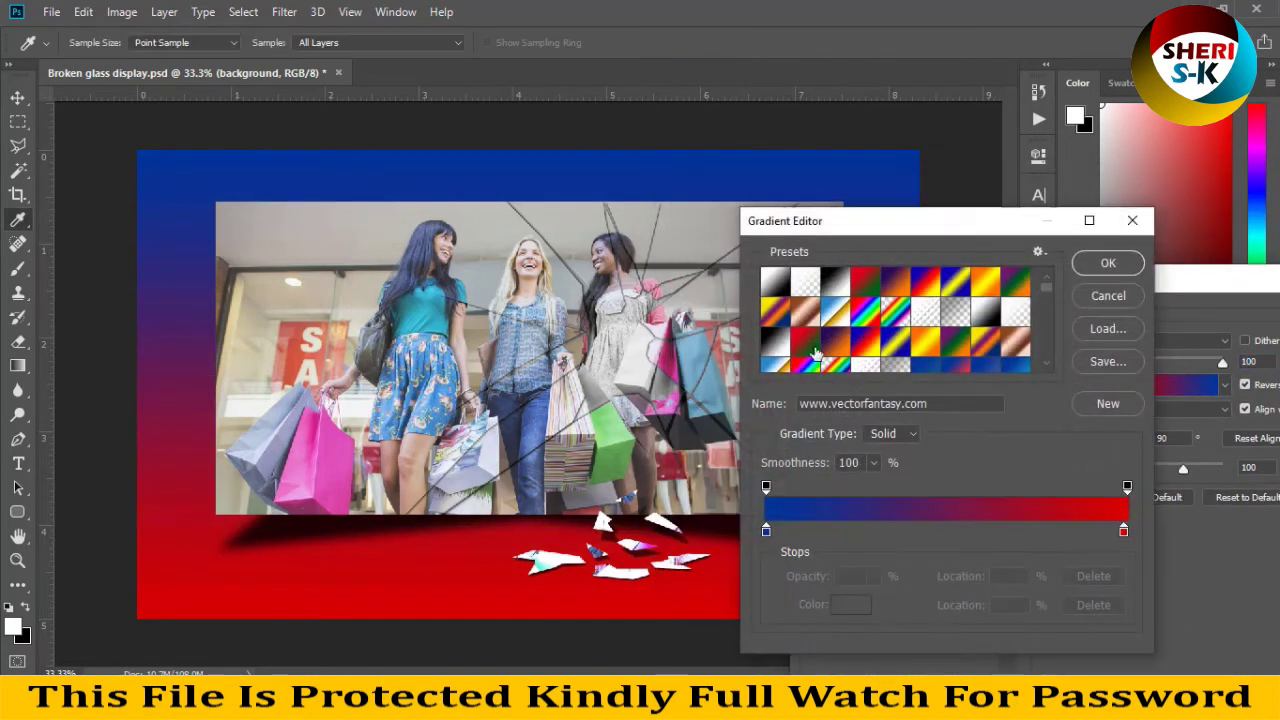
- Set the gradient's right stop to pink #df4eb6, sampled from the shopping bag
click(1124, 531)
click(850, 604)
click(663, 357)
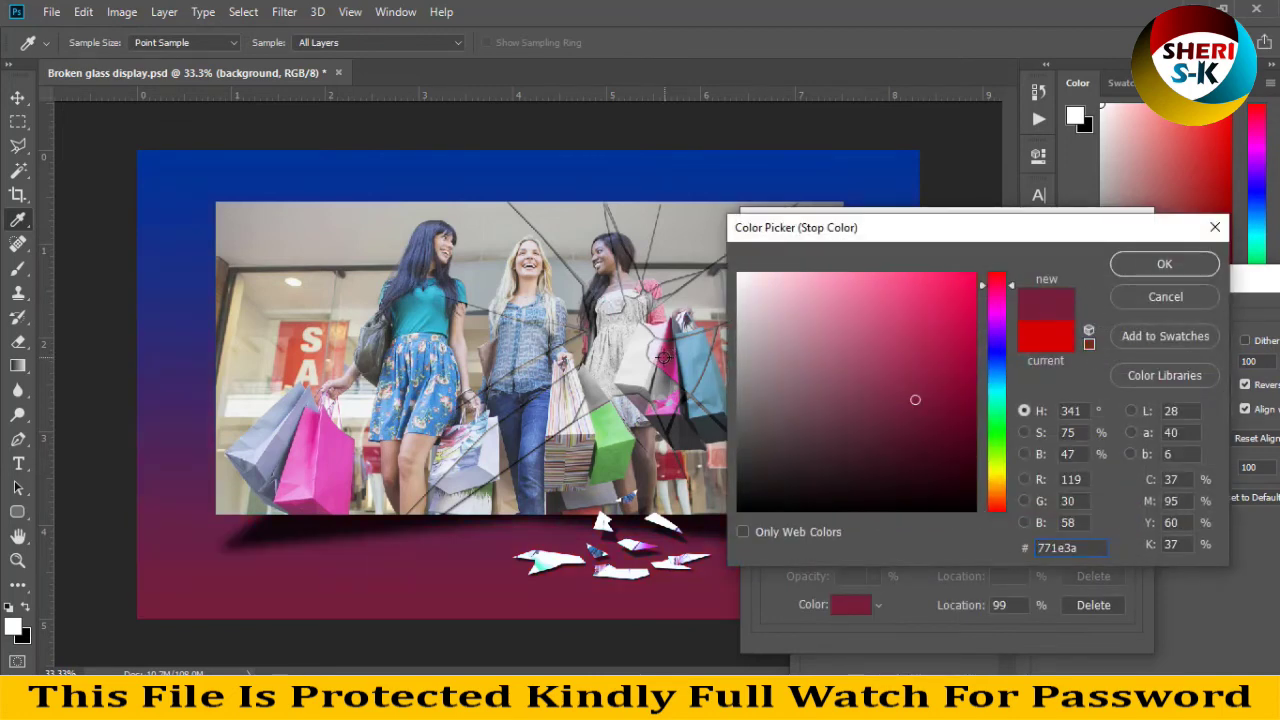
click(331, 468)
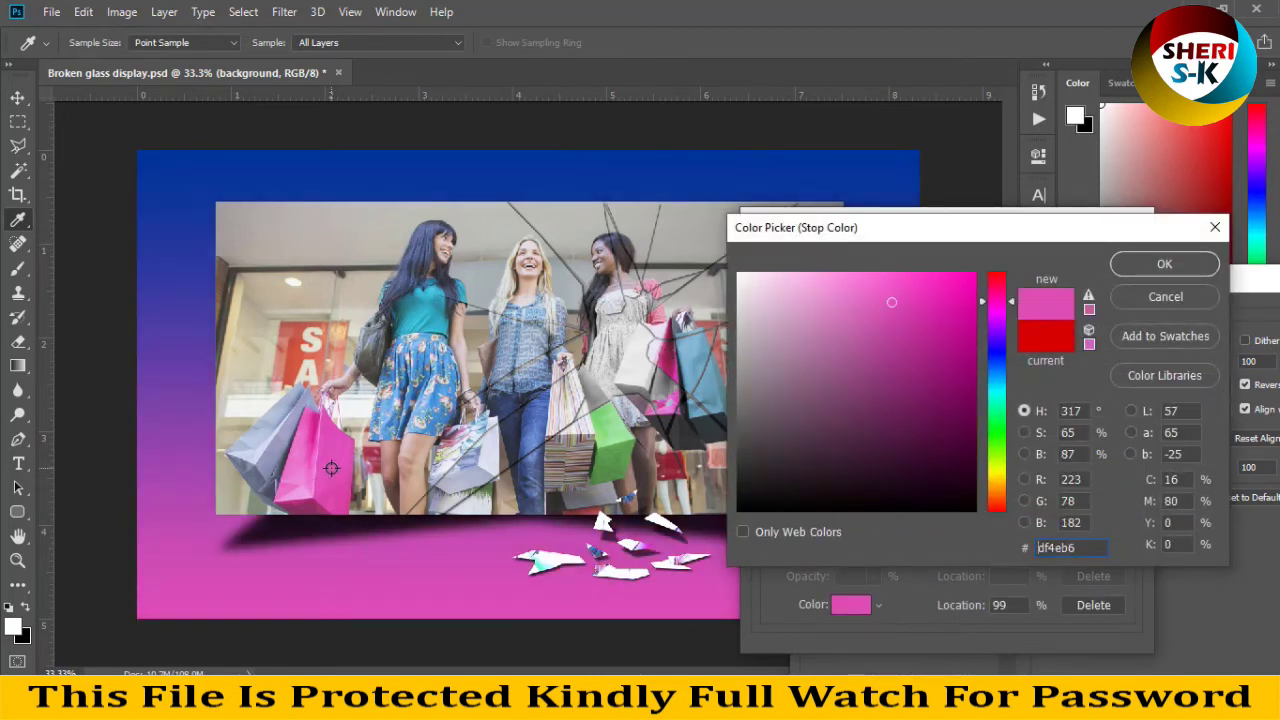
click(1149, 266)
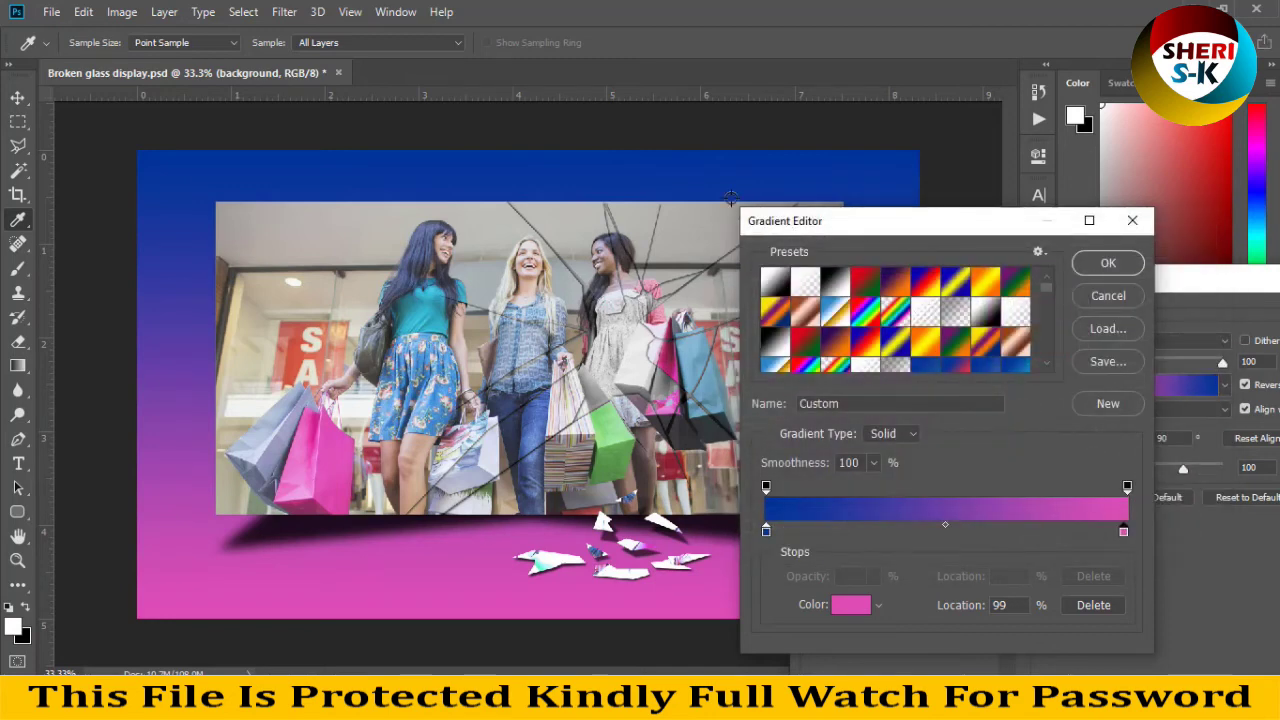
- Set the left stop to cyan #30a4be and confirm the gradient overlay
click(766, 531)
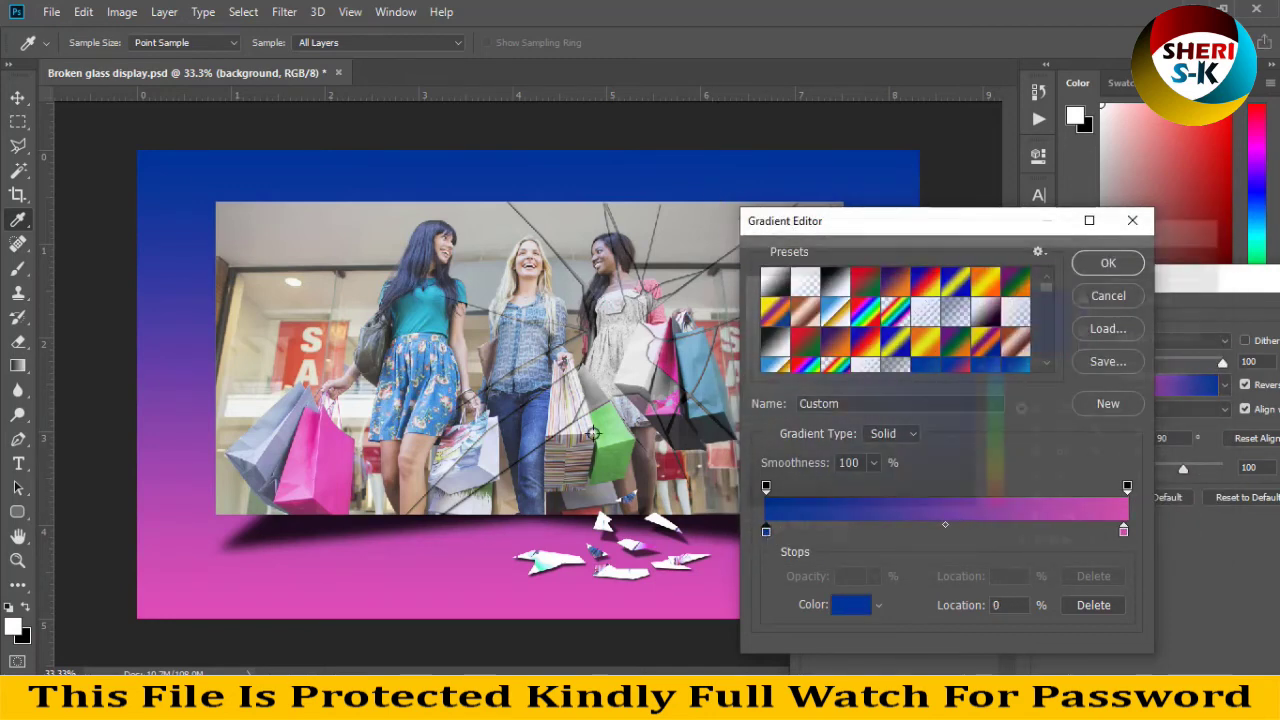
click(850, 604)
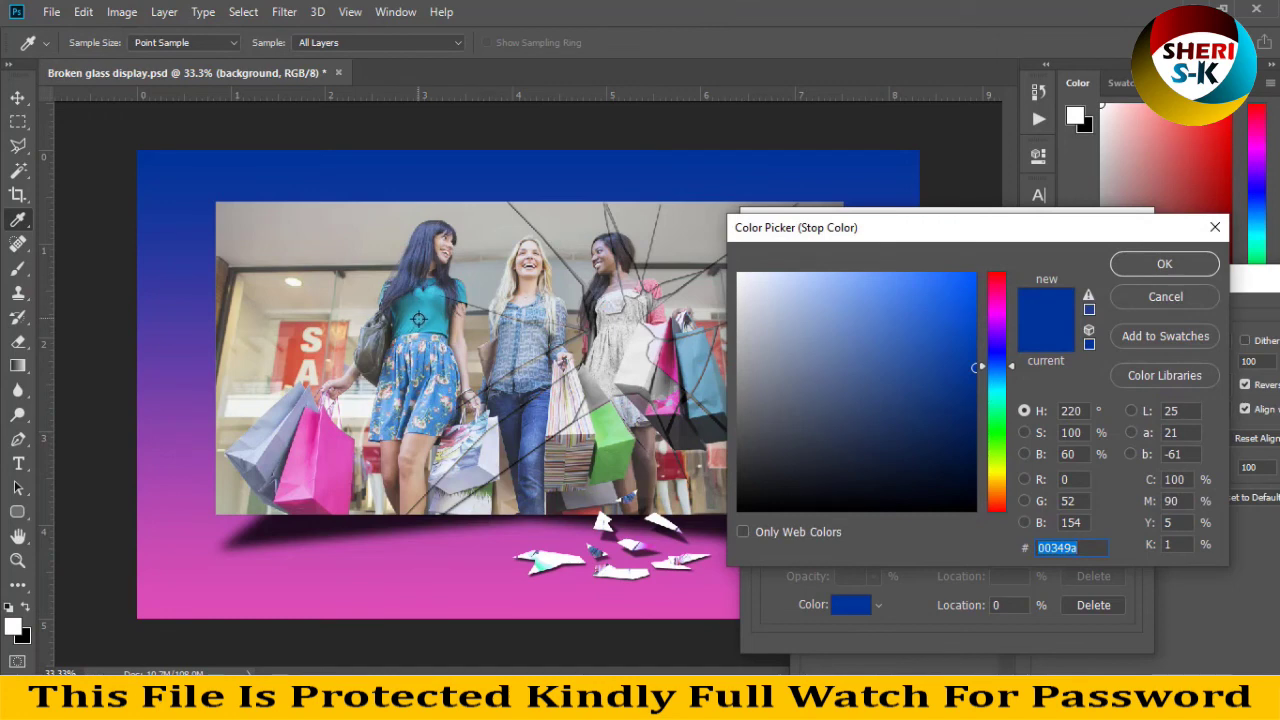
click(419, 320)
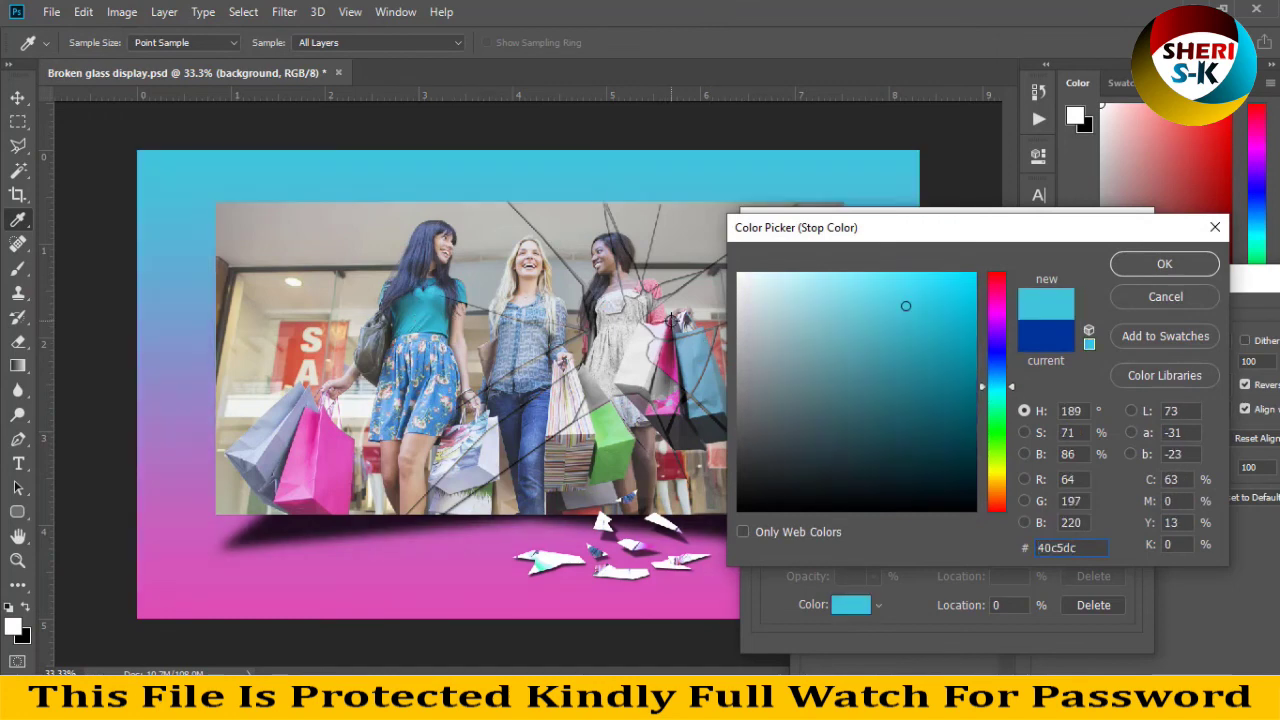
click(538, 415)
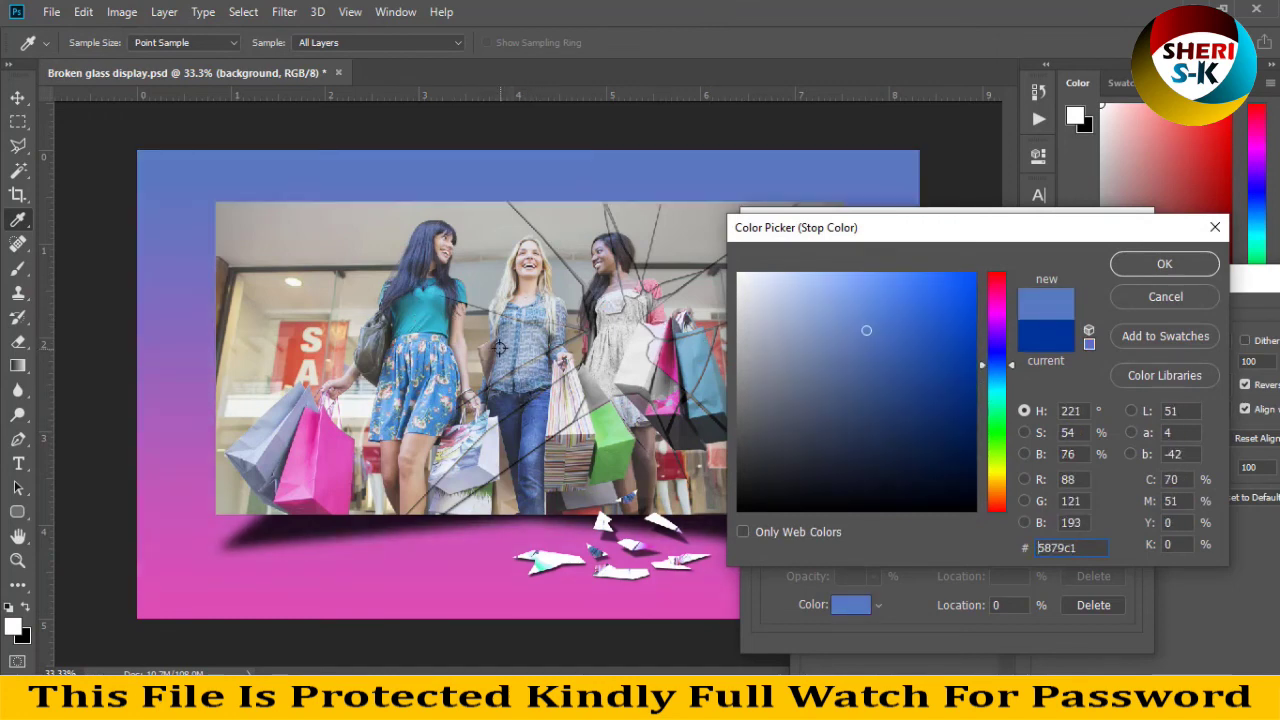
click(426, 328)
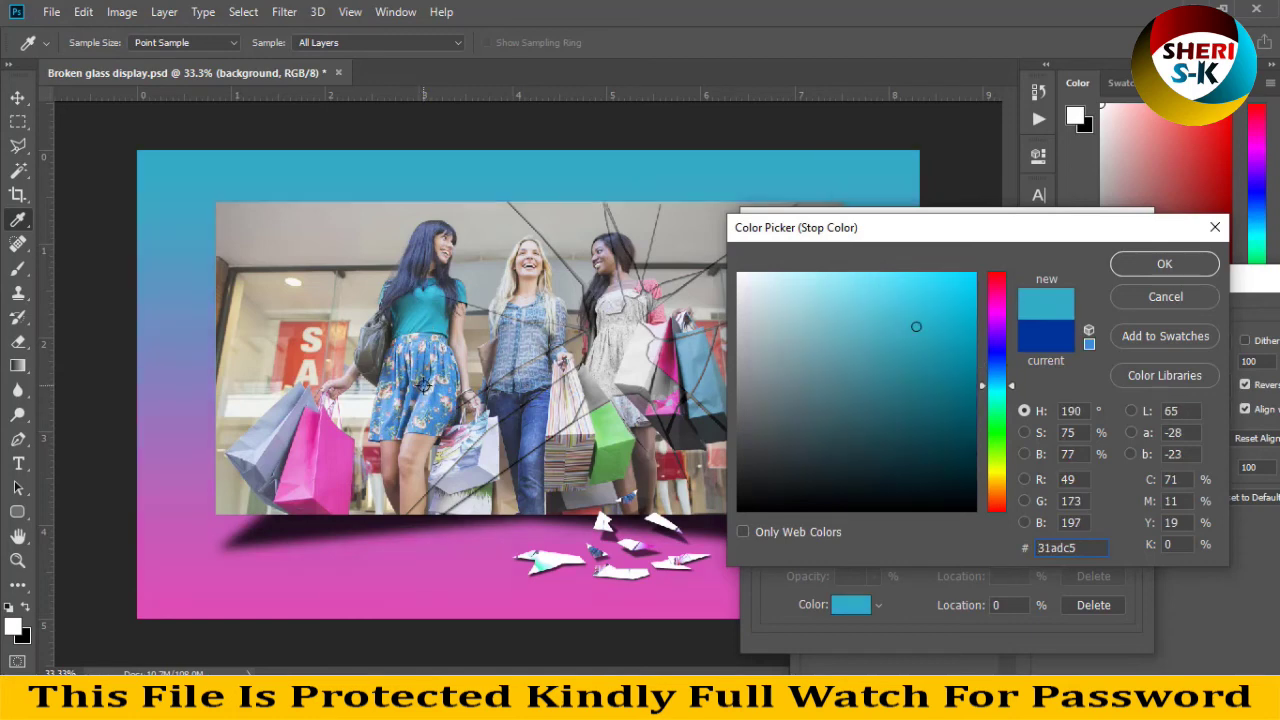
click(614, 438)
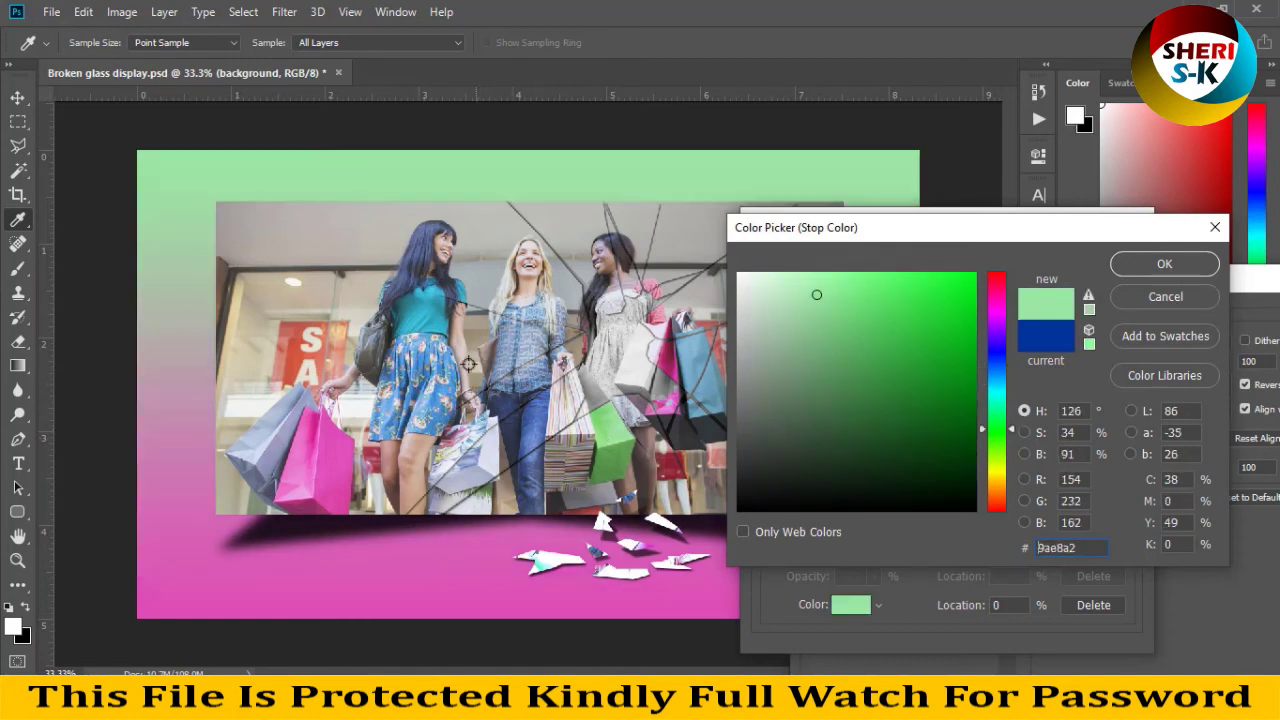
click(426, 326)
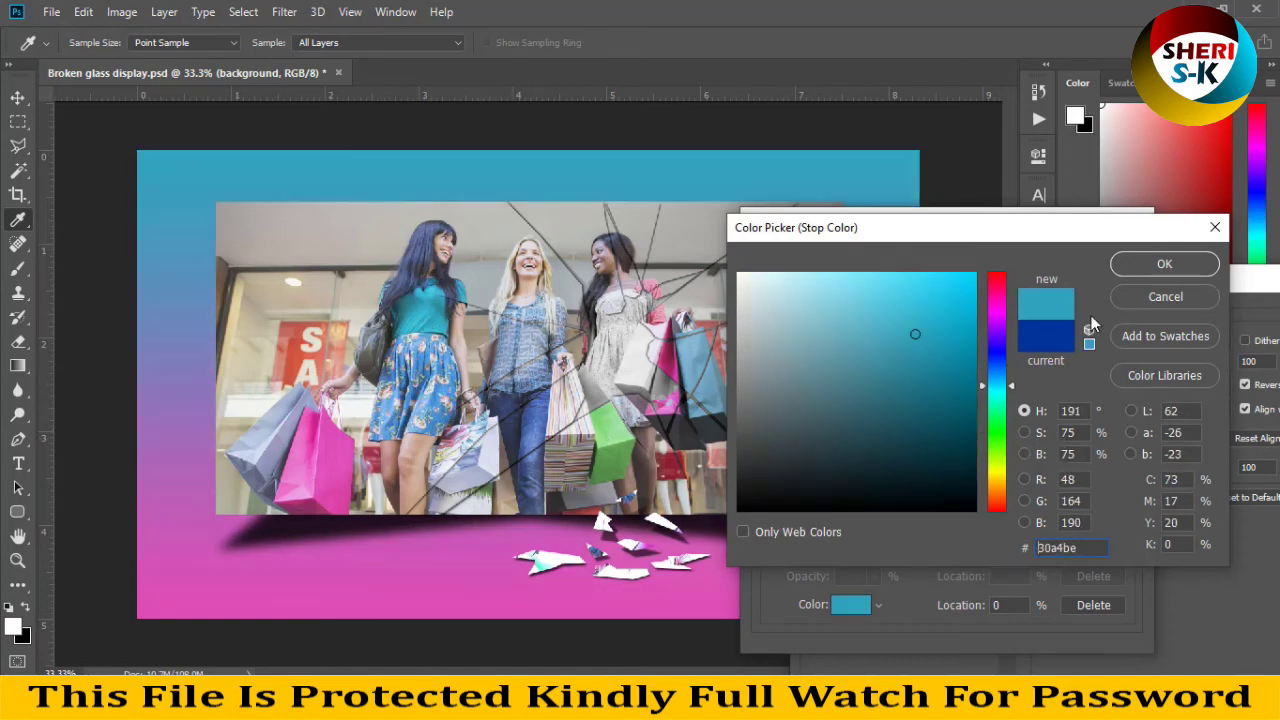
click(1135, 263)
click(1140, 264)
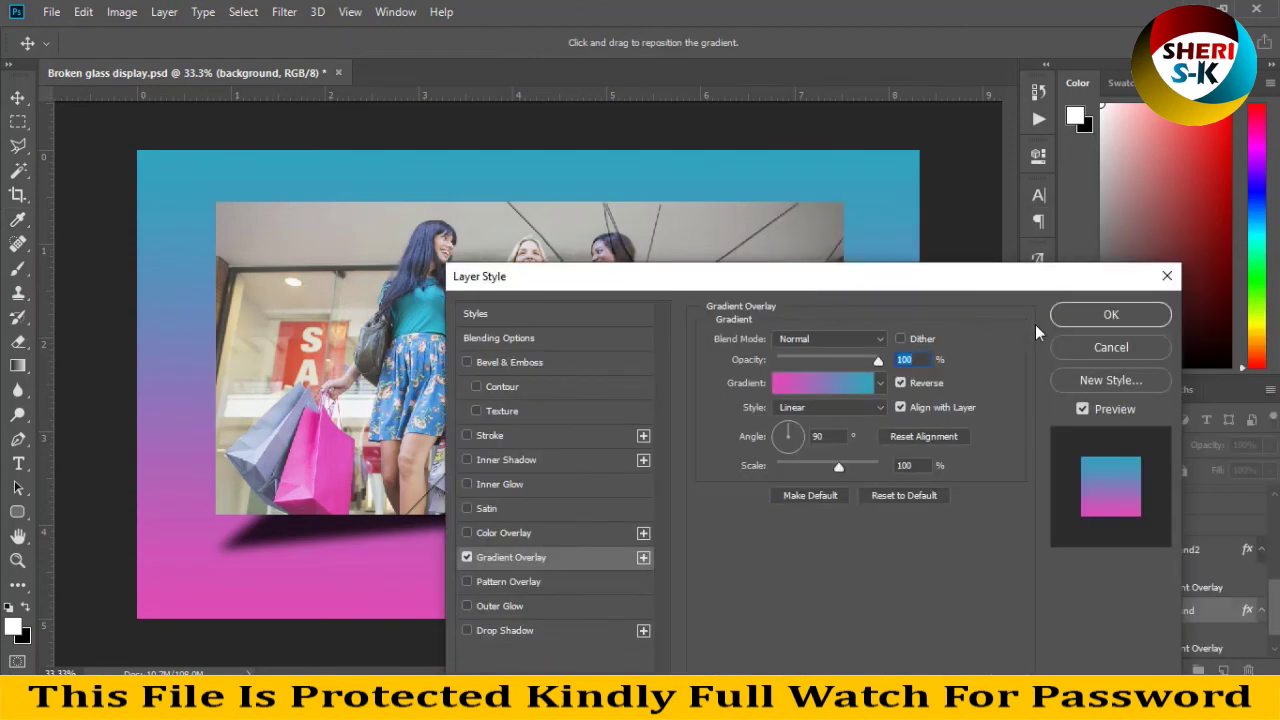
click(1137, 314)
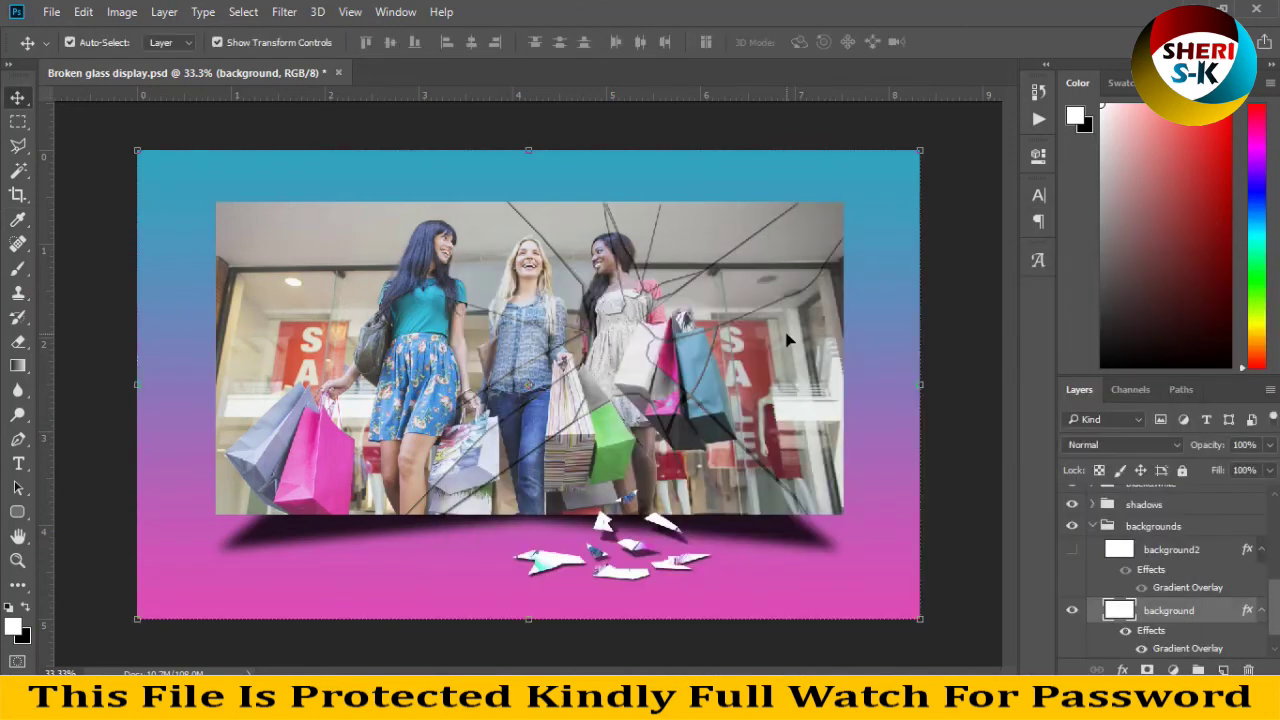